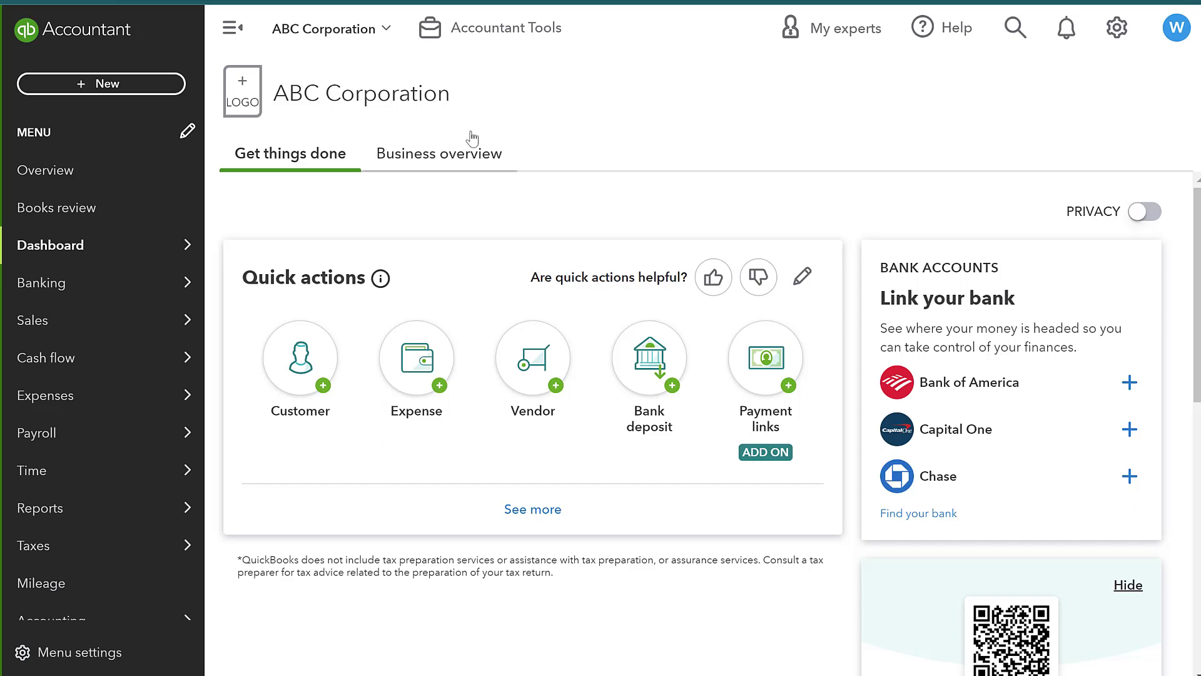
- Open the customer record for Unlimited Company from the sales customer list
{"action": "left_click", "coordinate": [156, 88]}
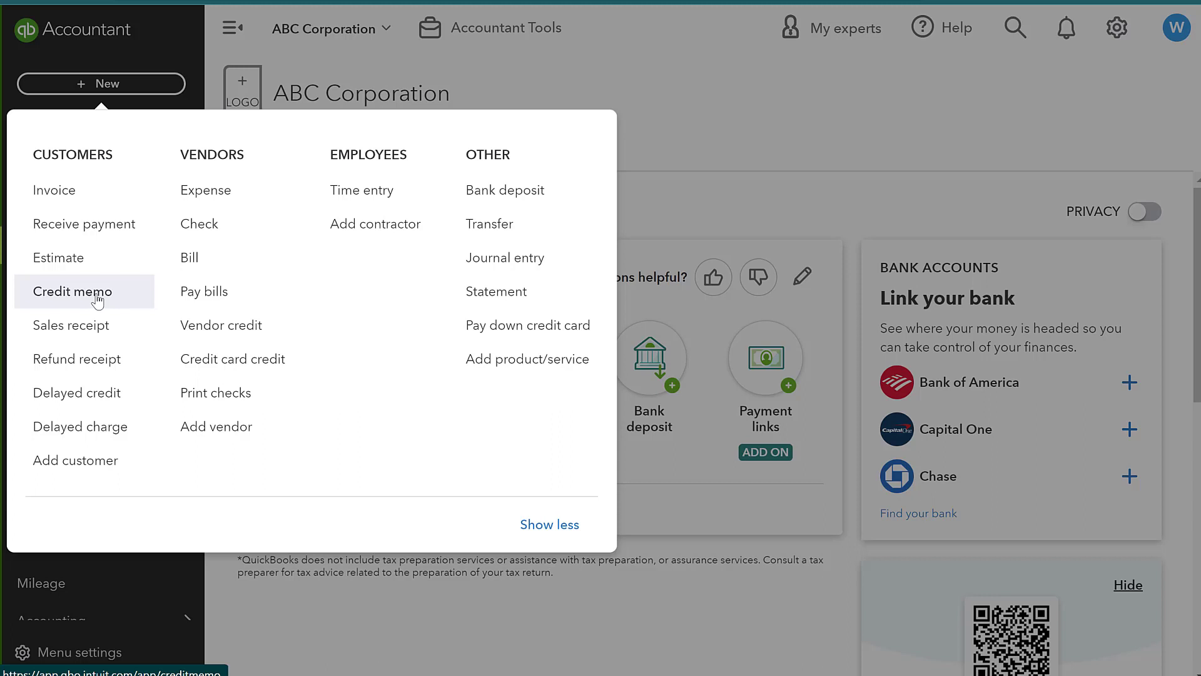
{"action": "left_click", "coordinate": [171, 43]}
{"action": "mouse_move", "coordinate": [145, 326]}
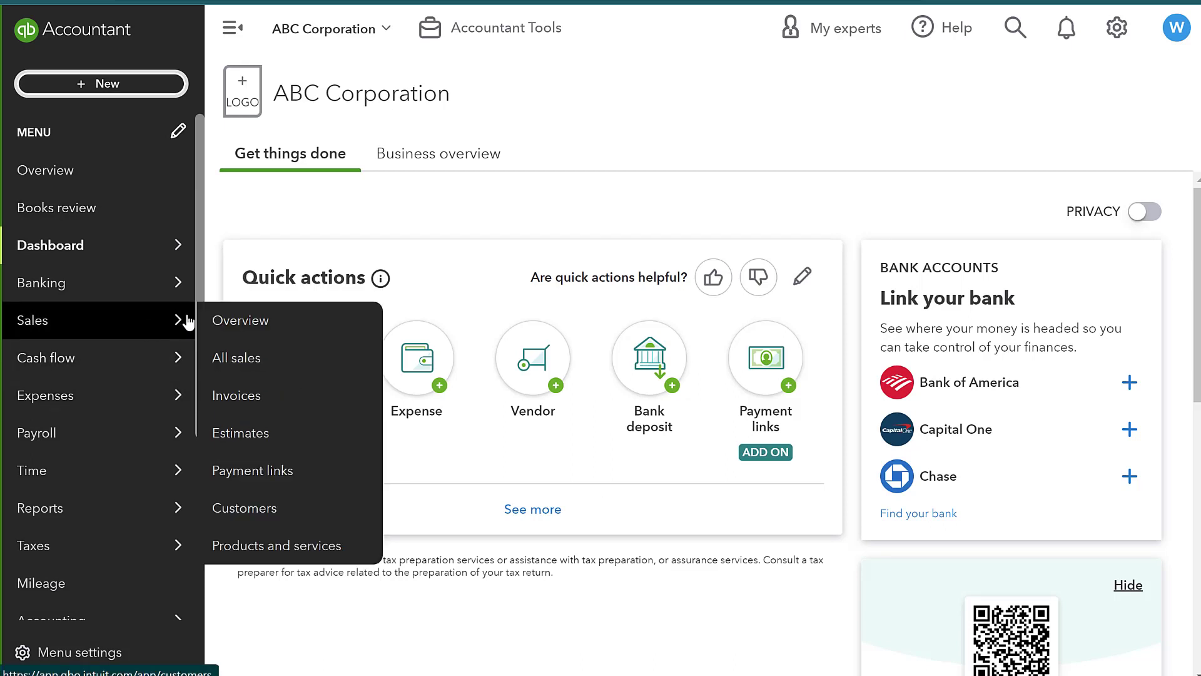
{"action": "left_click", "coordinate": [277, 508]}
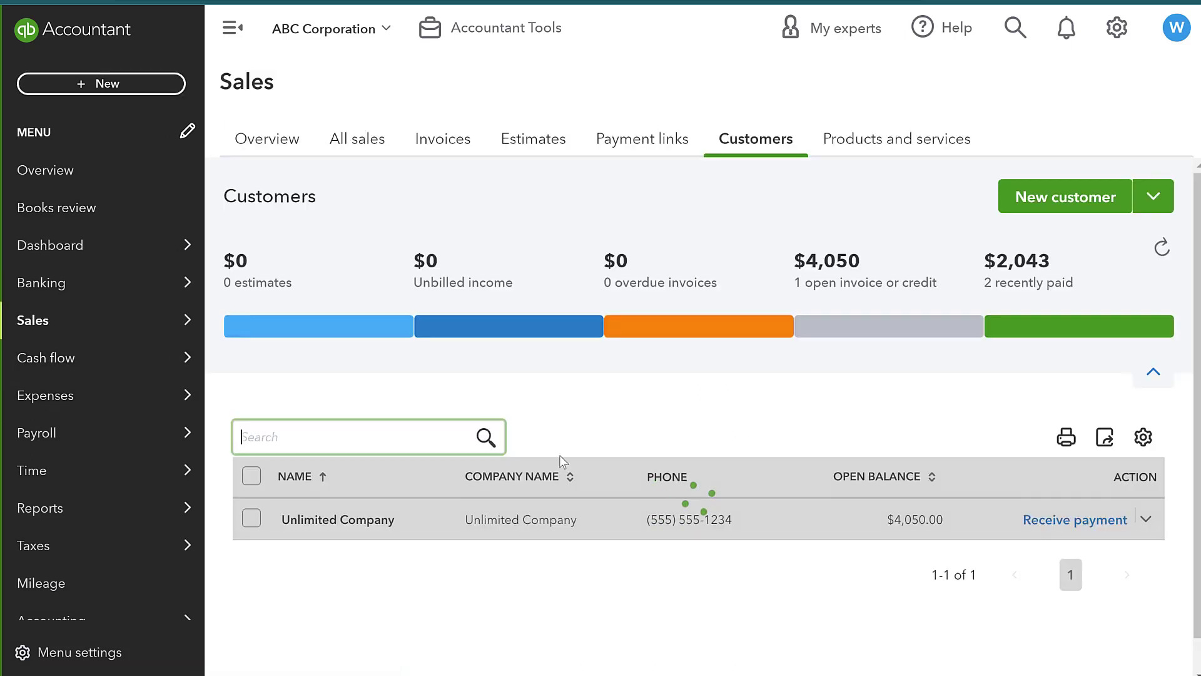
{"action": "left_click", "coordinate": [391, 524]}
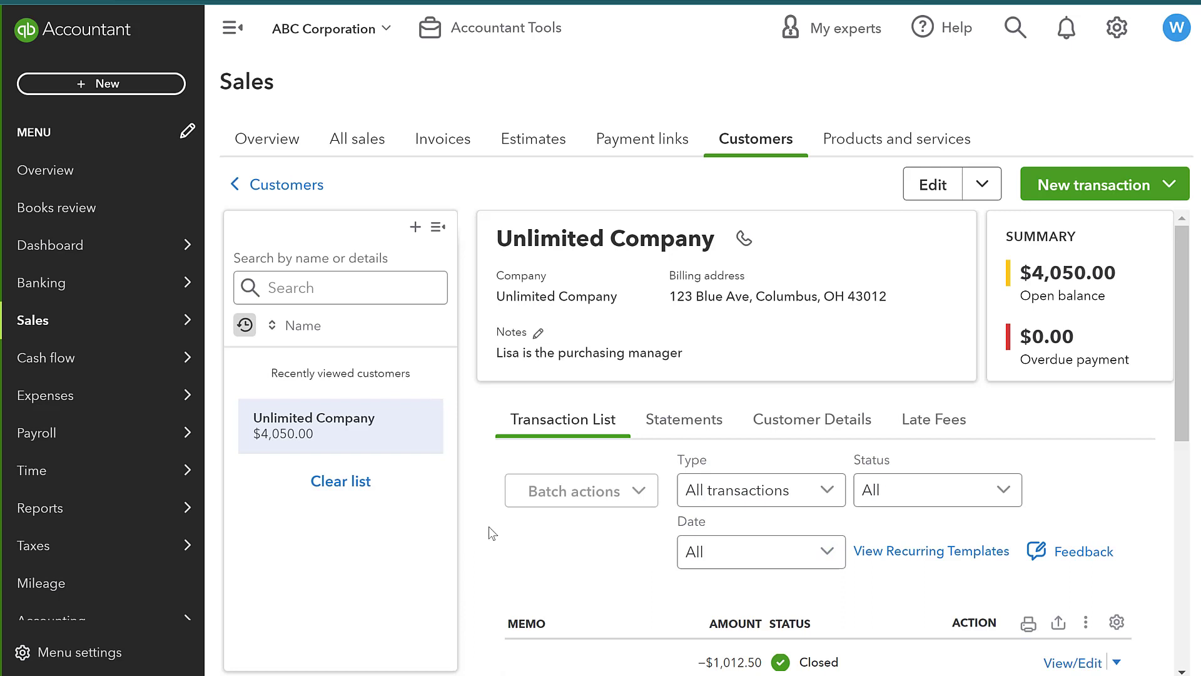
- Start a new credit memo and set its customer to Unlimited Company
{"action": "left_click", "coordinate": [1091, 185]}
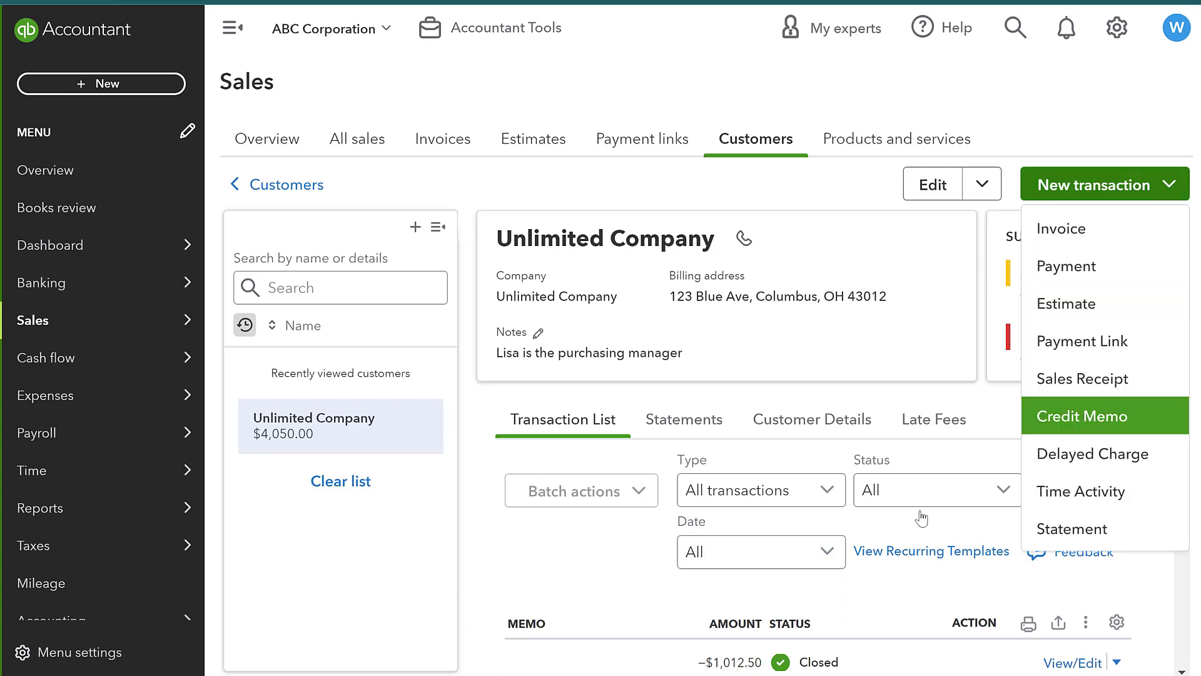
{"action": "left_click", "coordinate": [539, 576]}
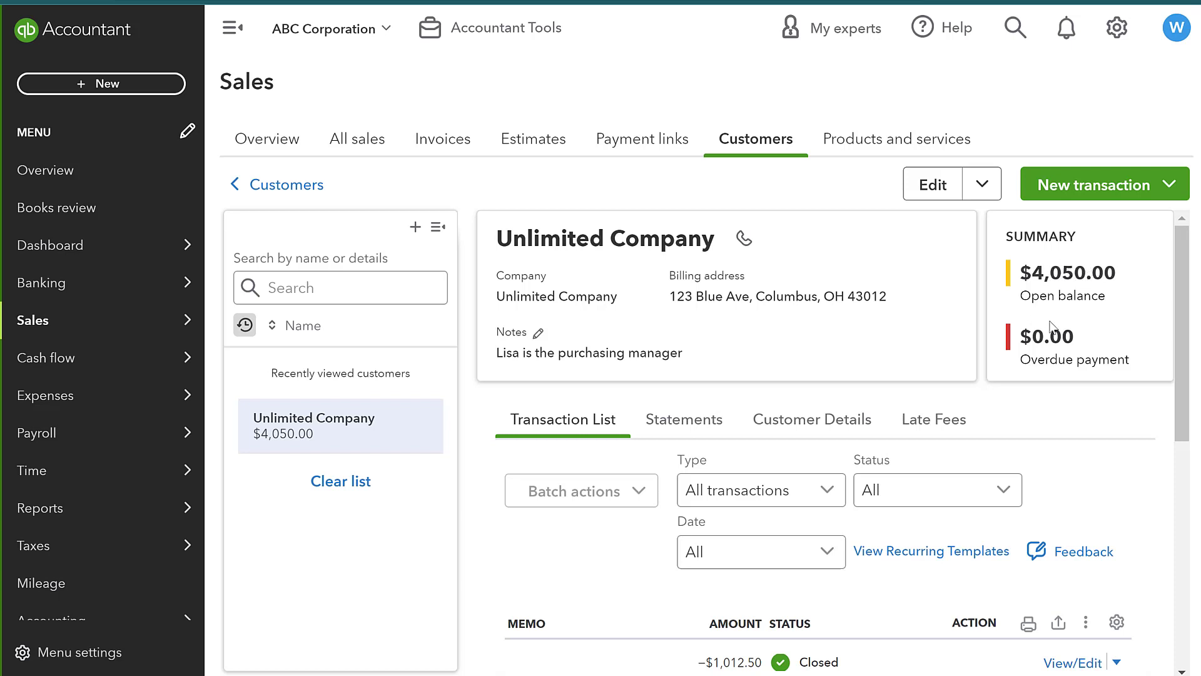
{"action": "left_click", "coordinate": [136, 85]}
{"action": "scroll", "coordinate": [182, 317], "scroll_direction": "down", "scroll_amount": 2}
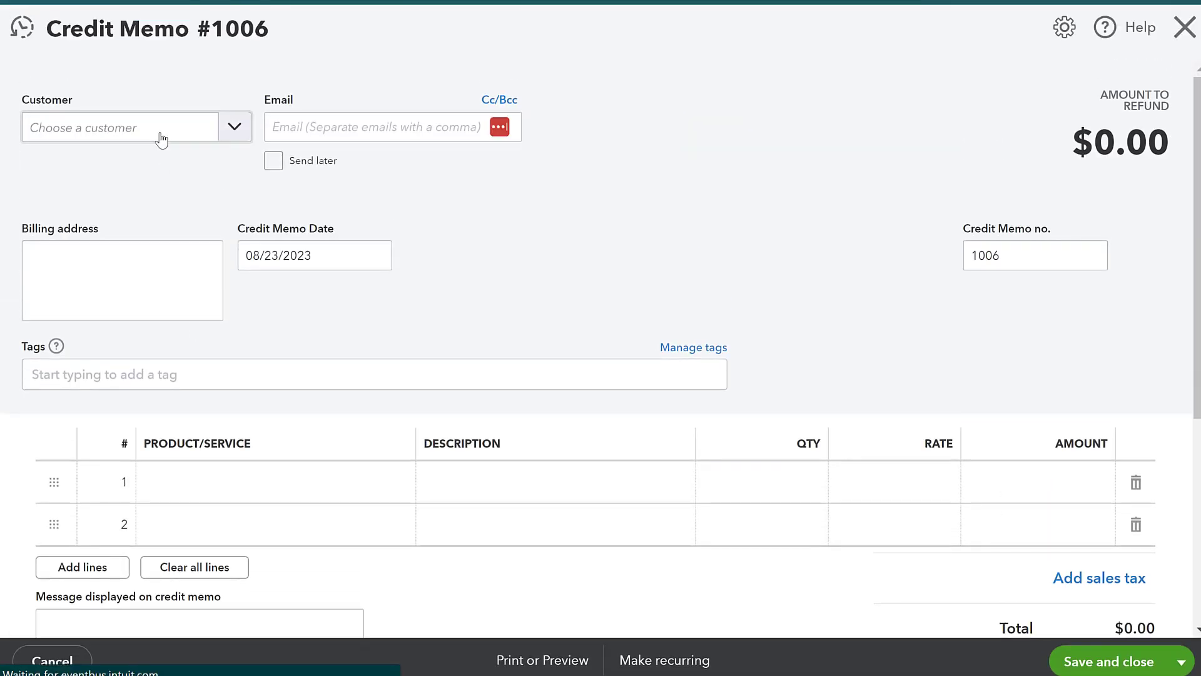
{"action": "left_click", "coordinate": [160, 133]}
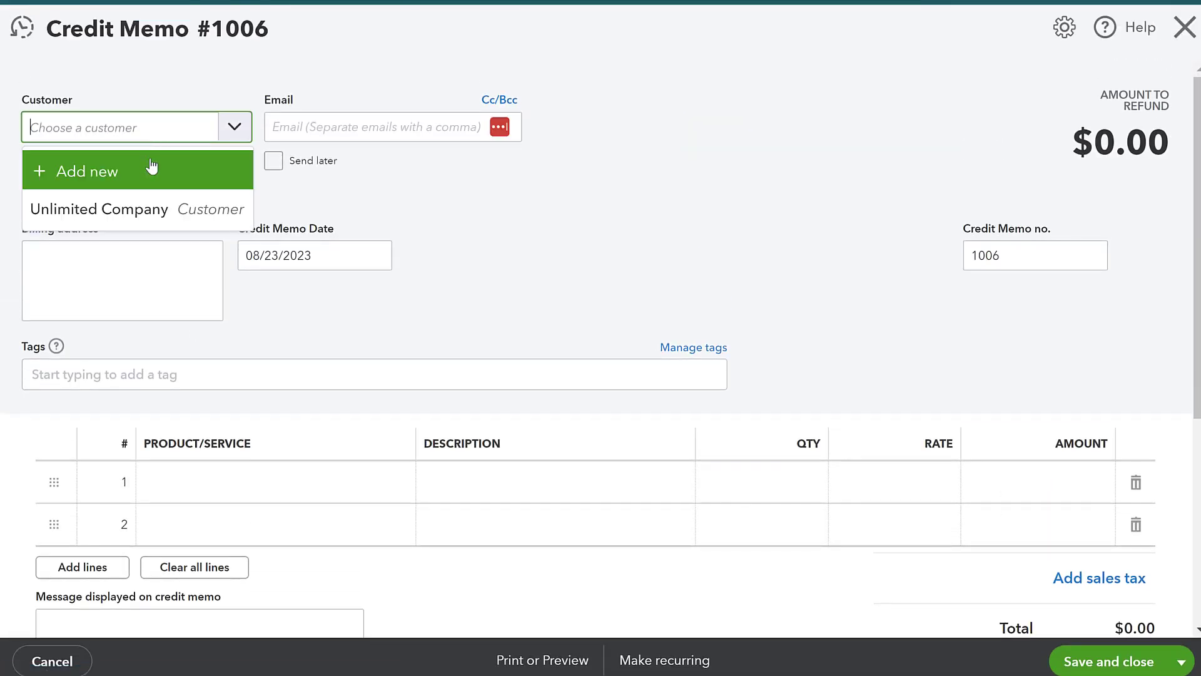
{"action": "left_click", "coordinate": [142, 207]}
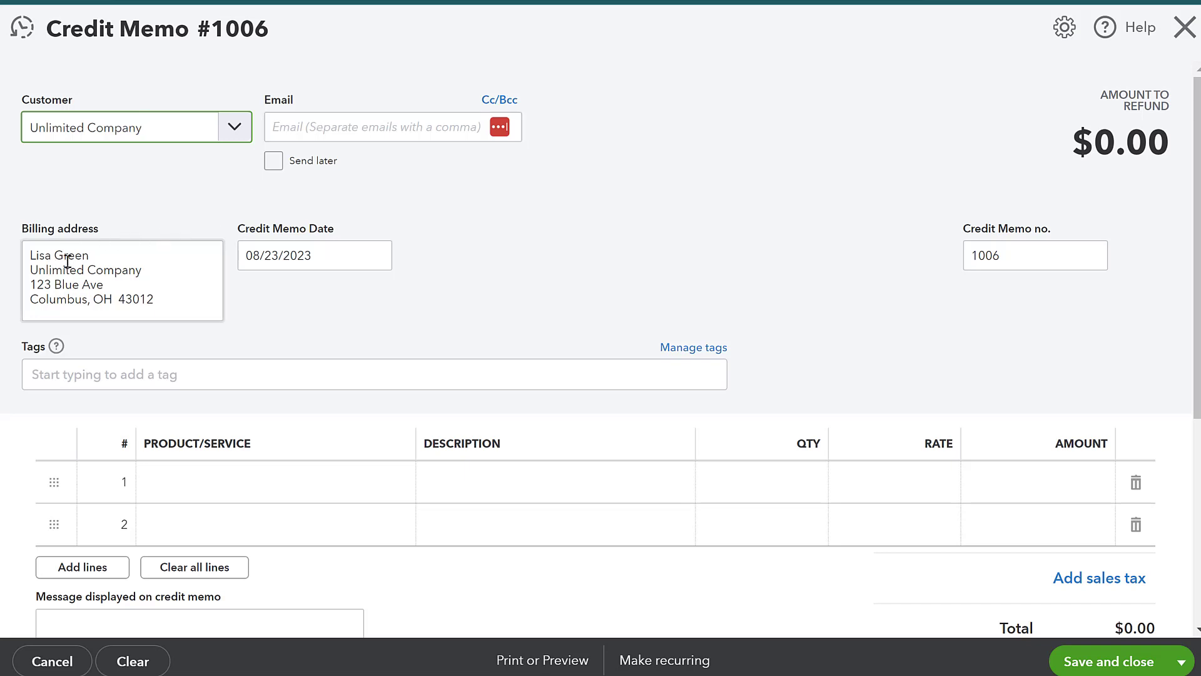
- Fill the first line with the Hours service, a rate of 150 and the description "Lunch Break - Error in Billing"
{"action": "scroll", "coordinate": [67, 261], "scroll_direction": "down", "scroll_amount": 1}
{"action": "left_click", "coordinate": [160, 397]}
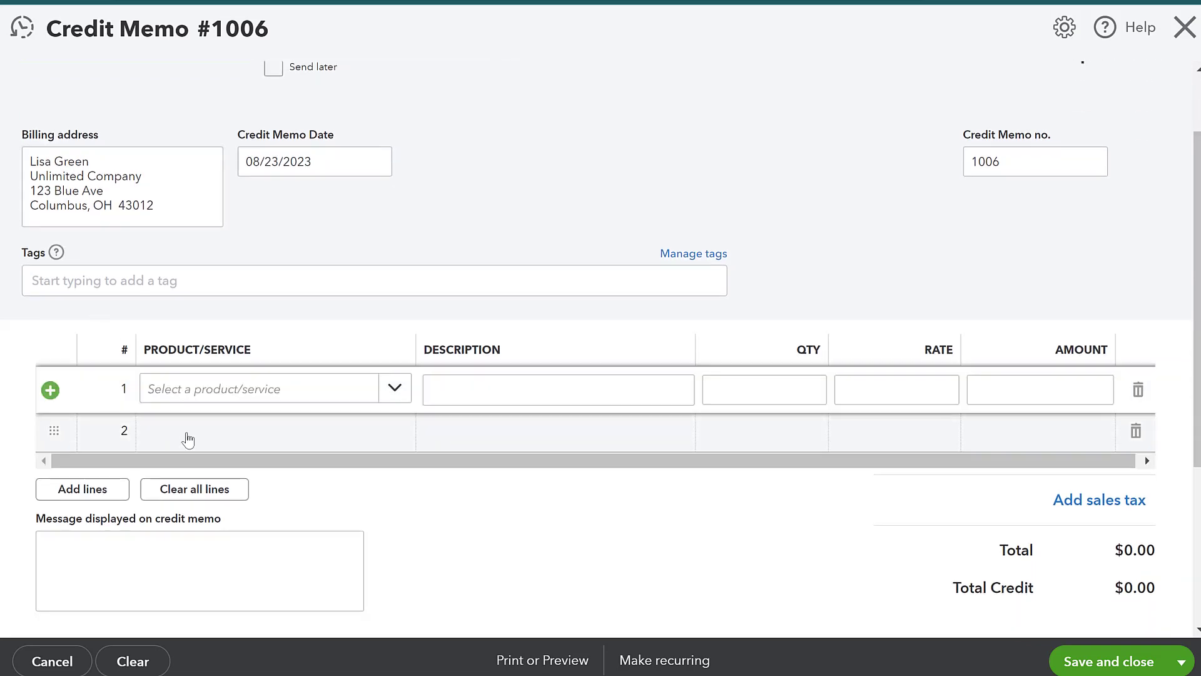
{"action": "left_click", "coordinate": [218, 389]}
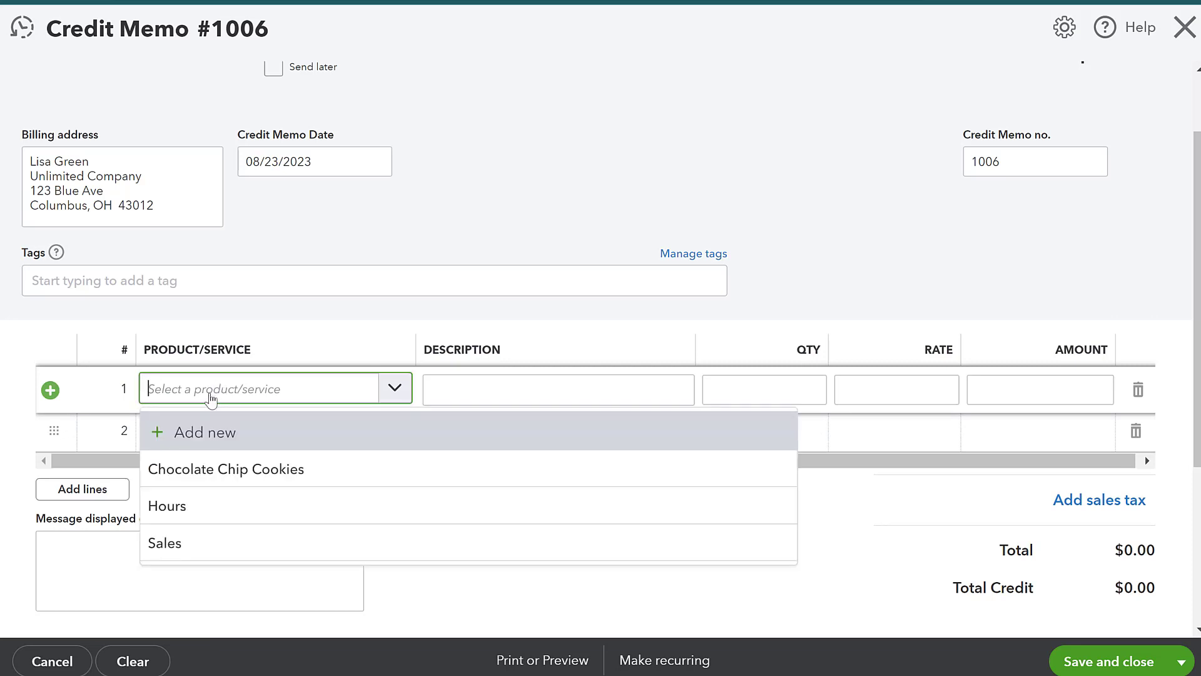
{"action": "left_click", "coordinate": [206, 505]}
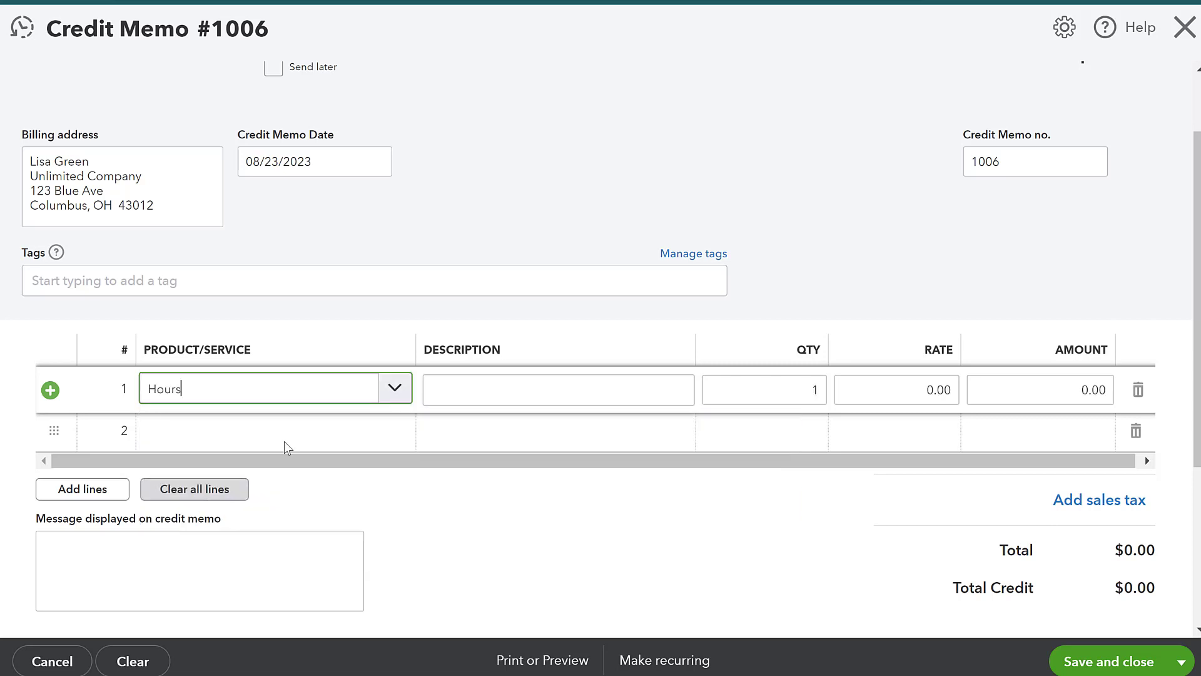
{"action": "left_click", "coordinate": [896, 392]}
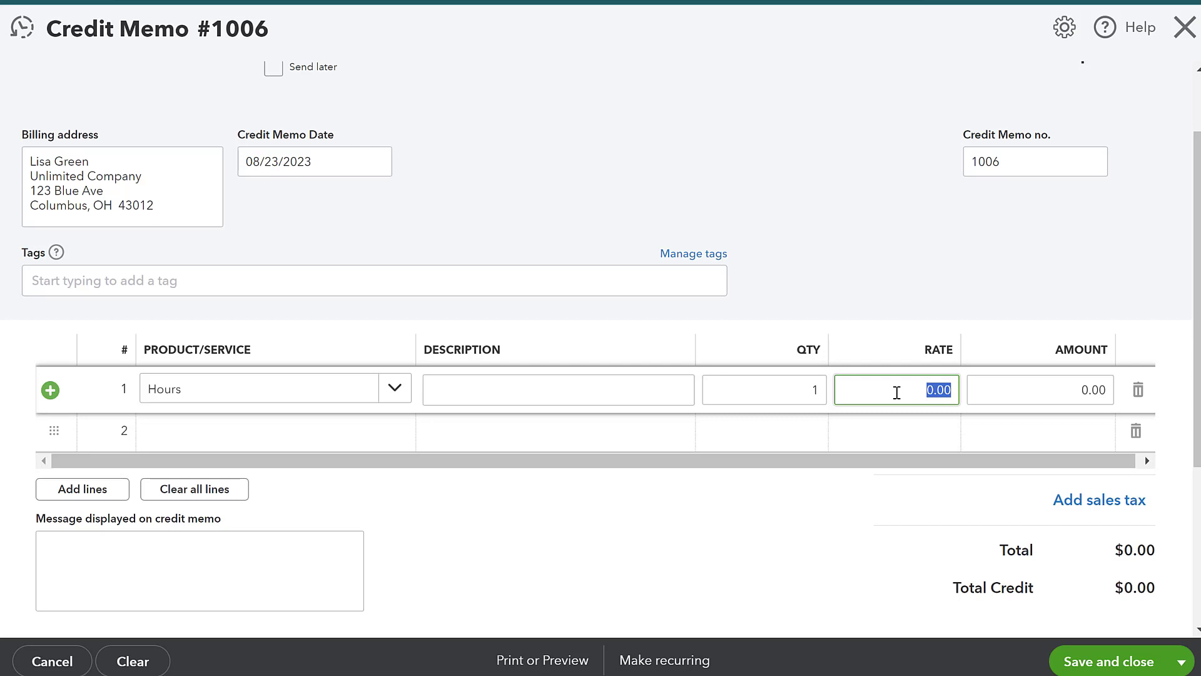
{"action": "type", "text": "150"}
{"action": "left_click", "coordinate": [622, 398]}
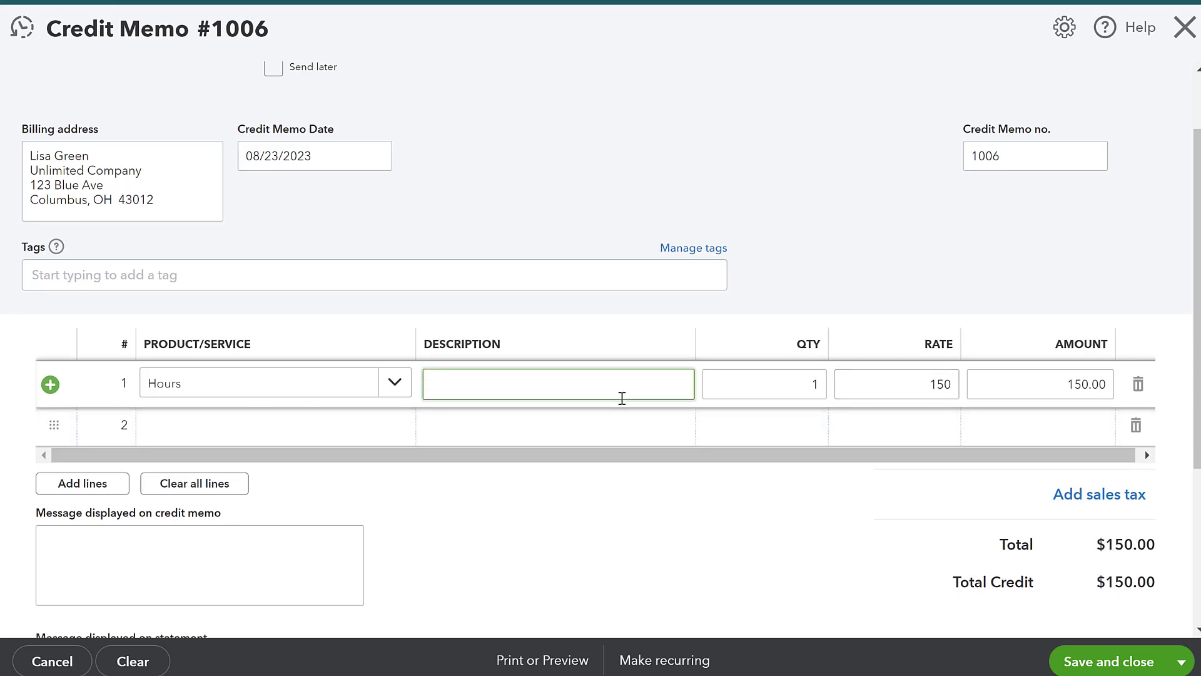
{"action": "type", "text": "Lunch Break - Error in Billing"}
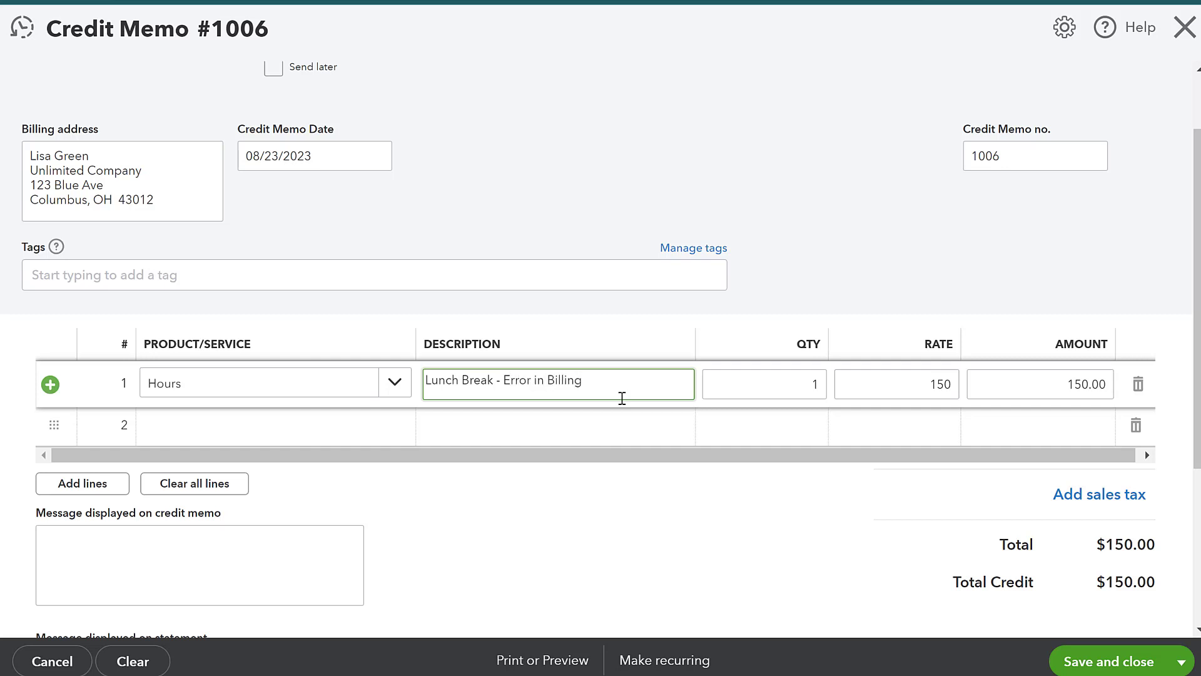
{"action": "left_click", "coordinate": [716, 551]}
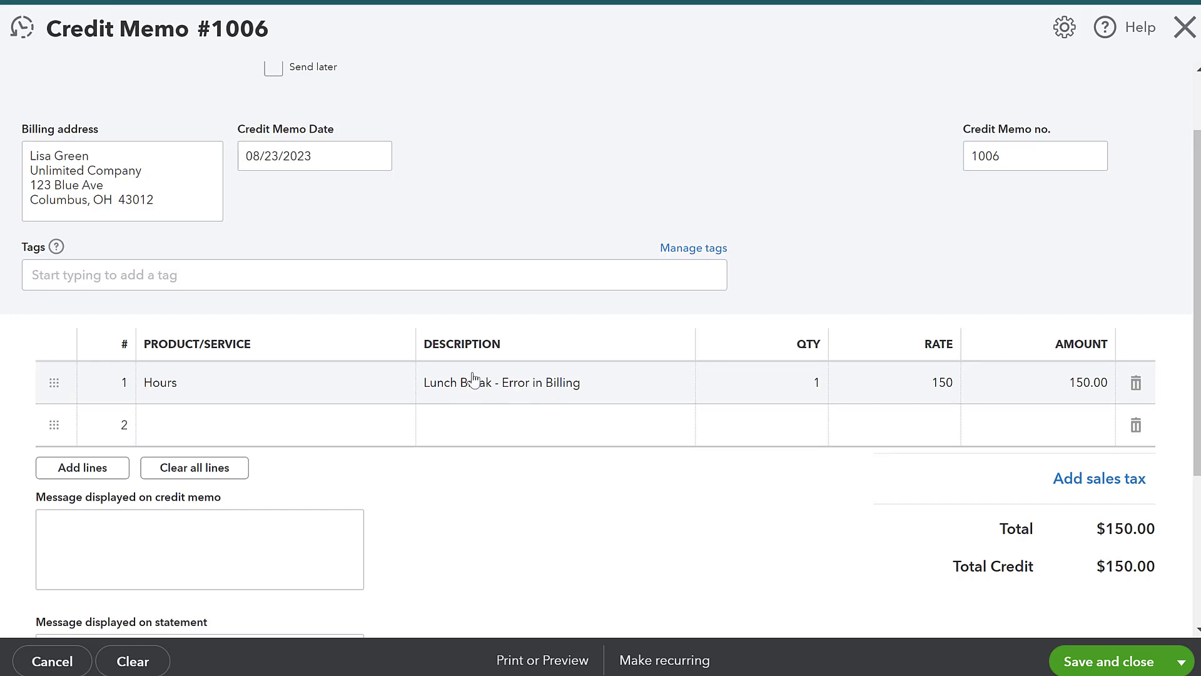
- Fill the second line with the Sales item, the description "Router Credit" and a rate of 65
{"action": "left_click", "coordinate": [318, 436]}
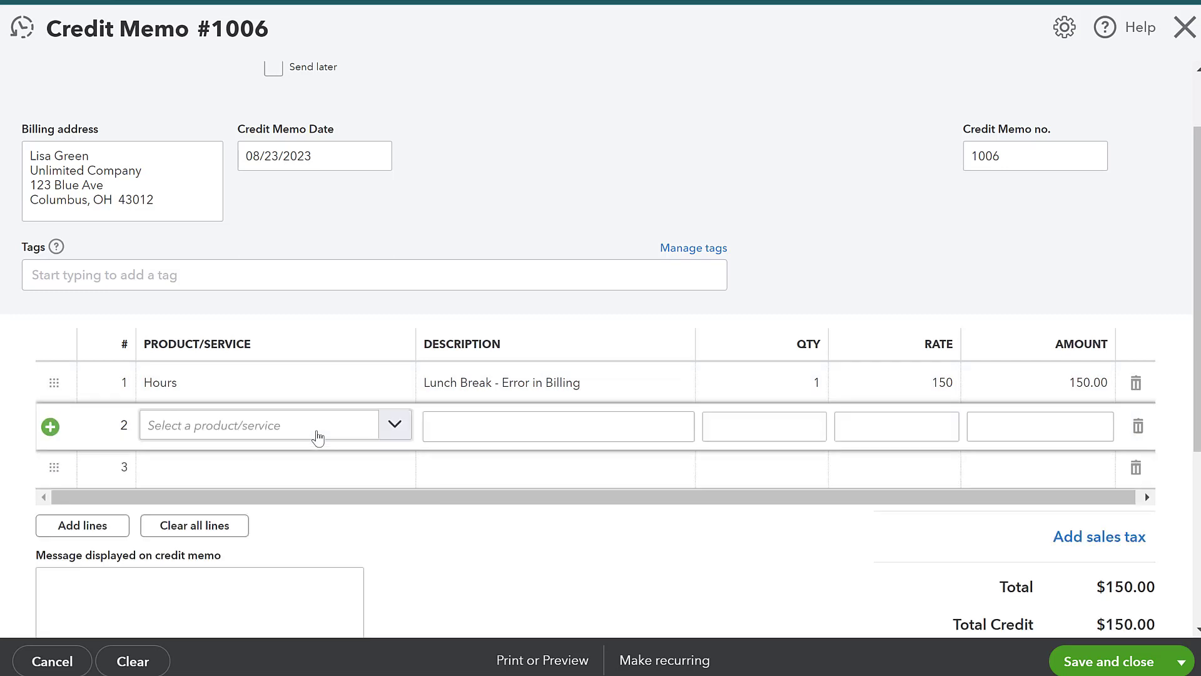
{"action": "left_click", "coordinate": [396, 435]}
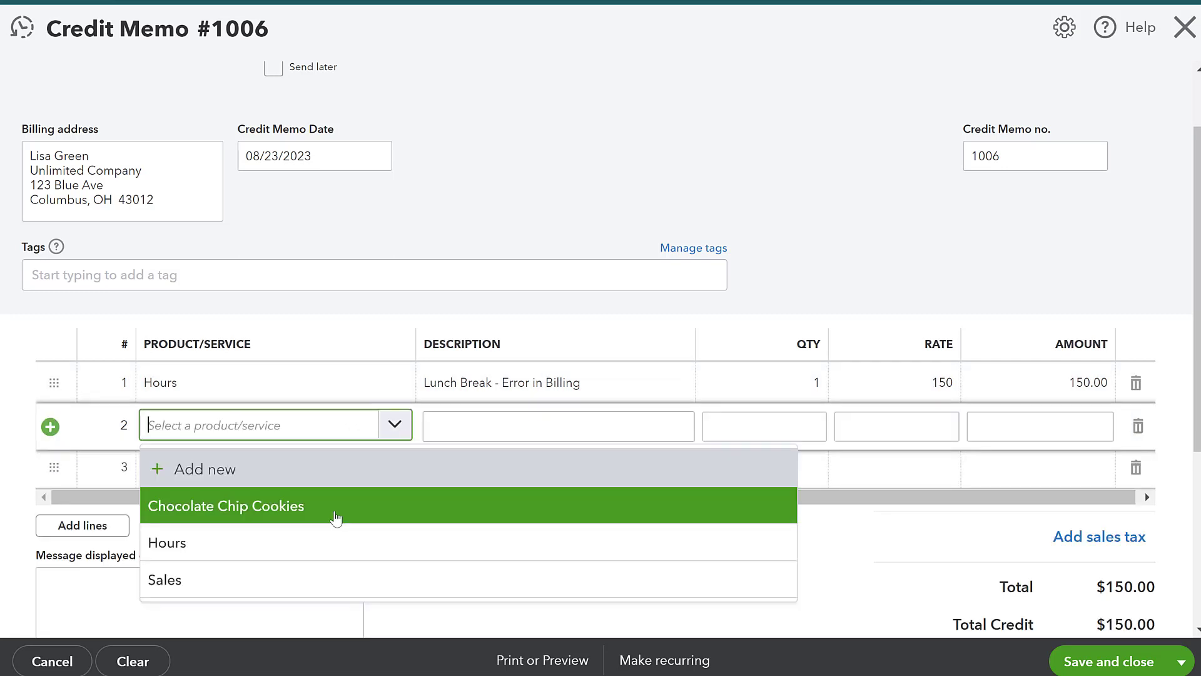
{"action": "left_click", "coordinate": [265, 575]}
{"action": "left_click", "coordinate": [473, 436]}
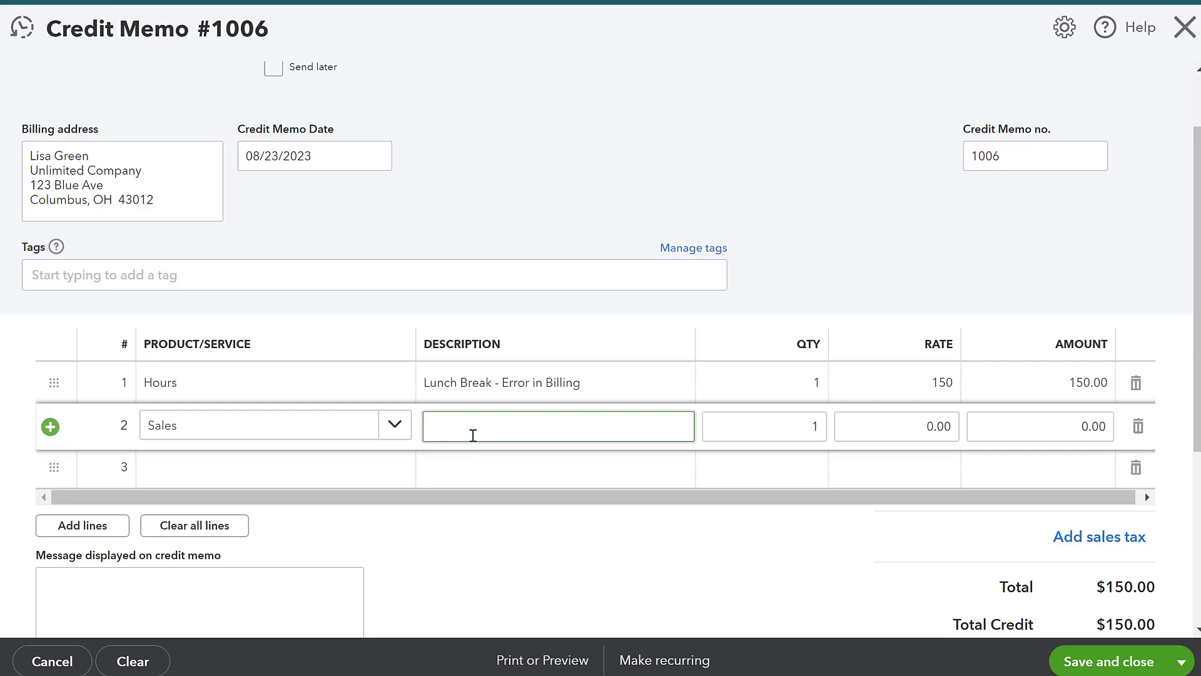
{"action": "type", "text": "Router Credit"}
{"action": "left_click", "coordinate": [891, 424]}
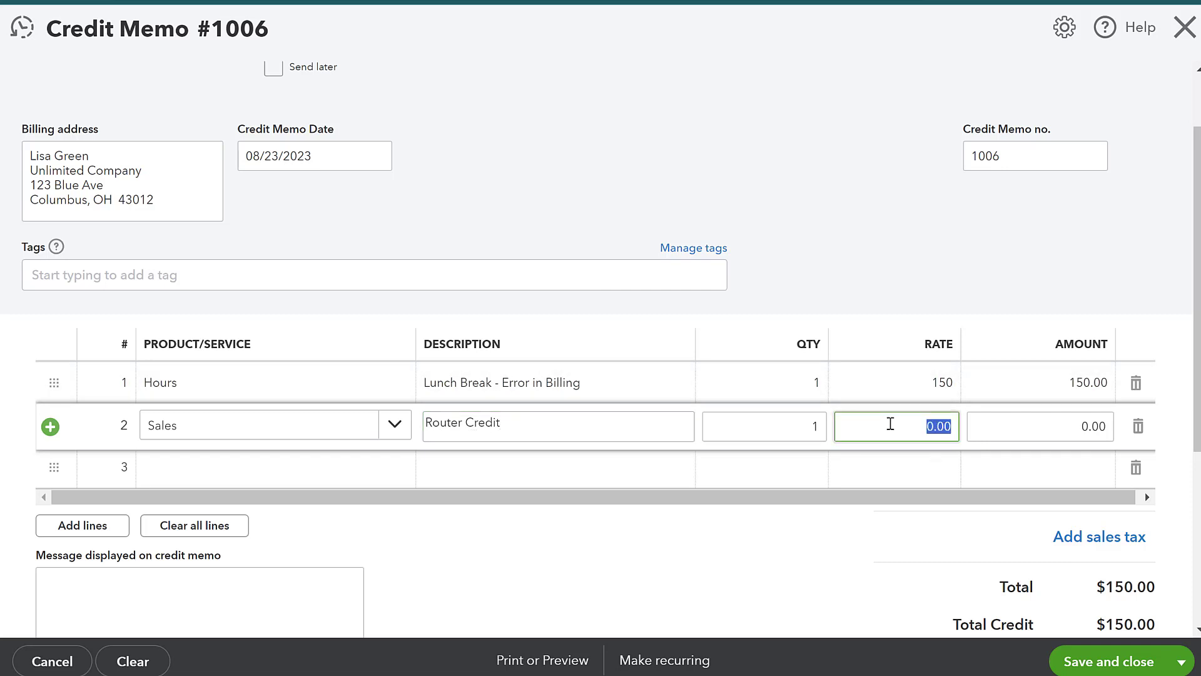
{"action": "type", "text": "65"}
{"action": "left_click", "coordinate": [899, 287]}
- Check the credit memo's total, message and attachment fields, and save and close it
{"action": "scroll", "coordinate": [645, 446], "scroll_direction": "down", "scroll_amount": 1}
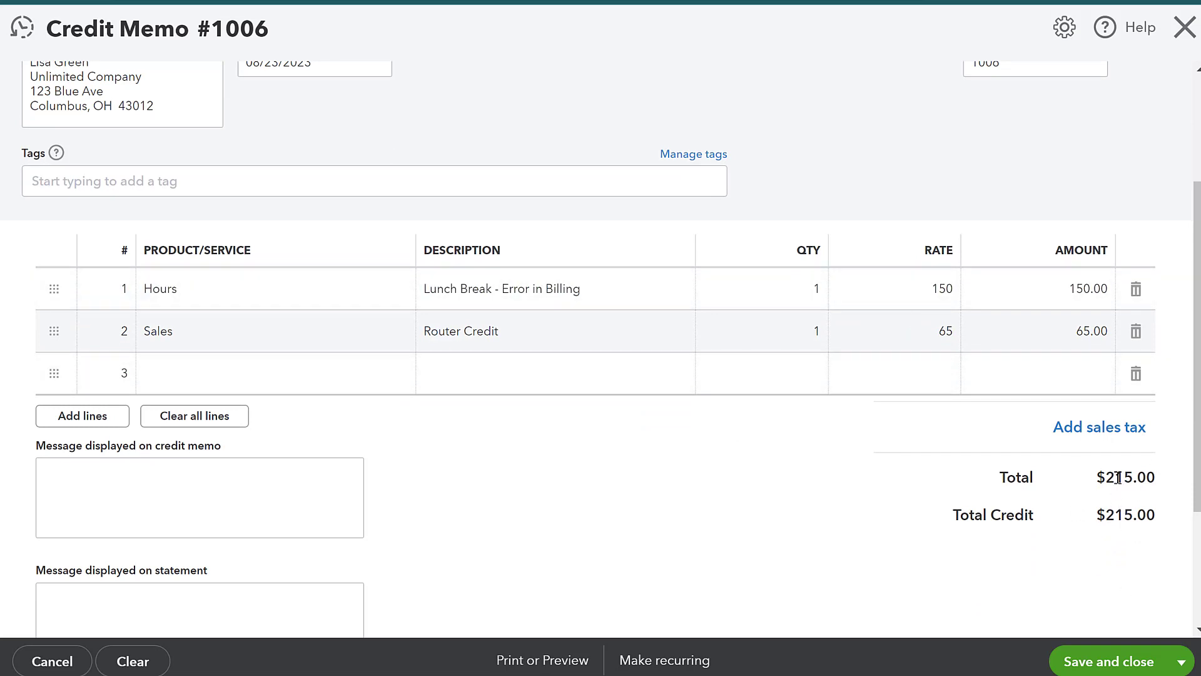
{"action": "left_click", "coordinate": [224, 462]}
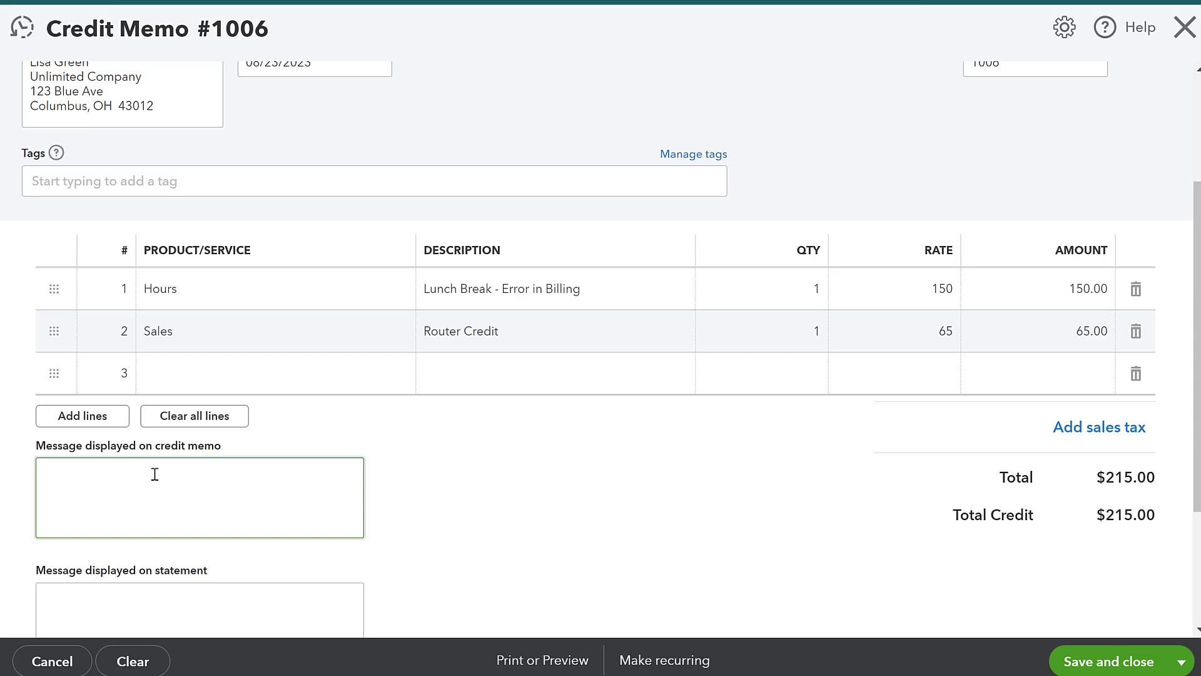
{"action": "scroll", "coordinate": [155, 473], "scroll_direction": "down", "scroll_amount": 2}
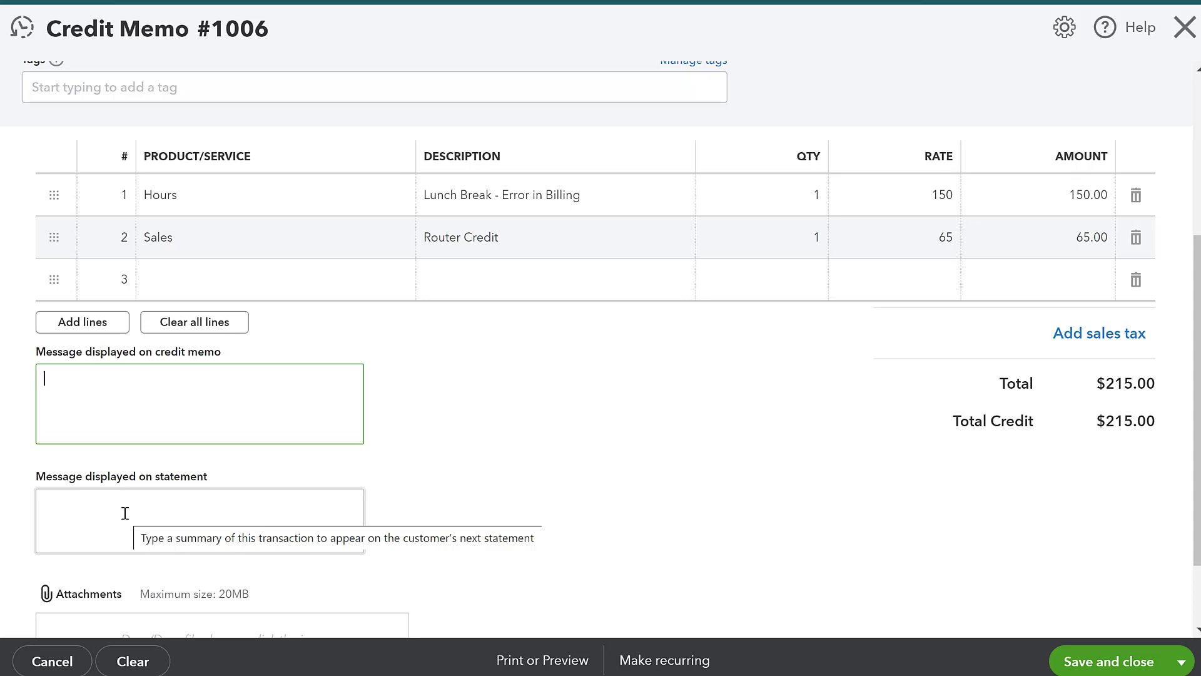
{"action": "scroll", "coordinate": [126, 513], "scroll_direction": "down", "scroll_amount": 2}
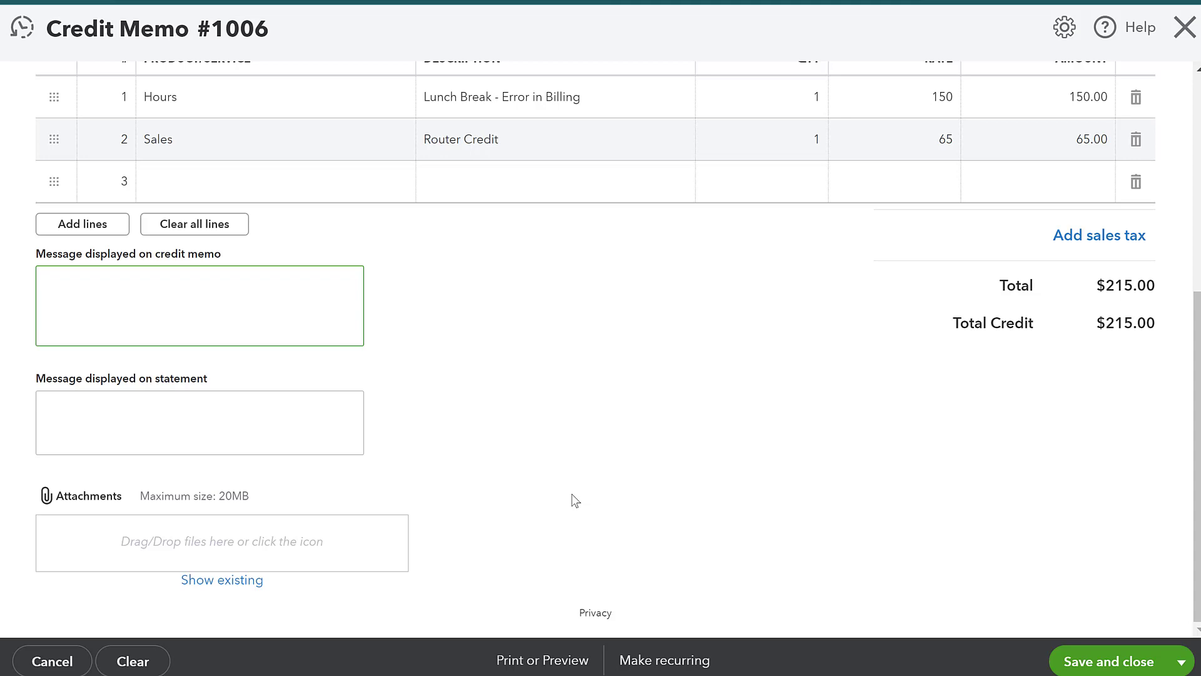
{"action": "scroll", "coordinate": [781, 433], "scroll_direction": "up", "scroll_amount": 6}
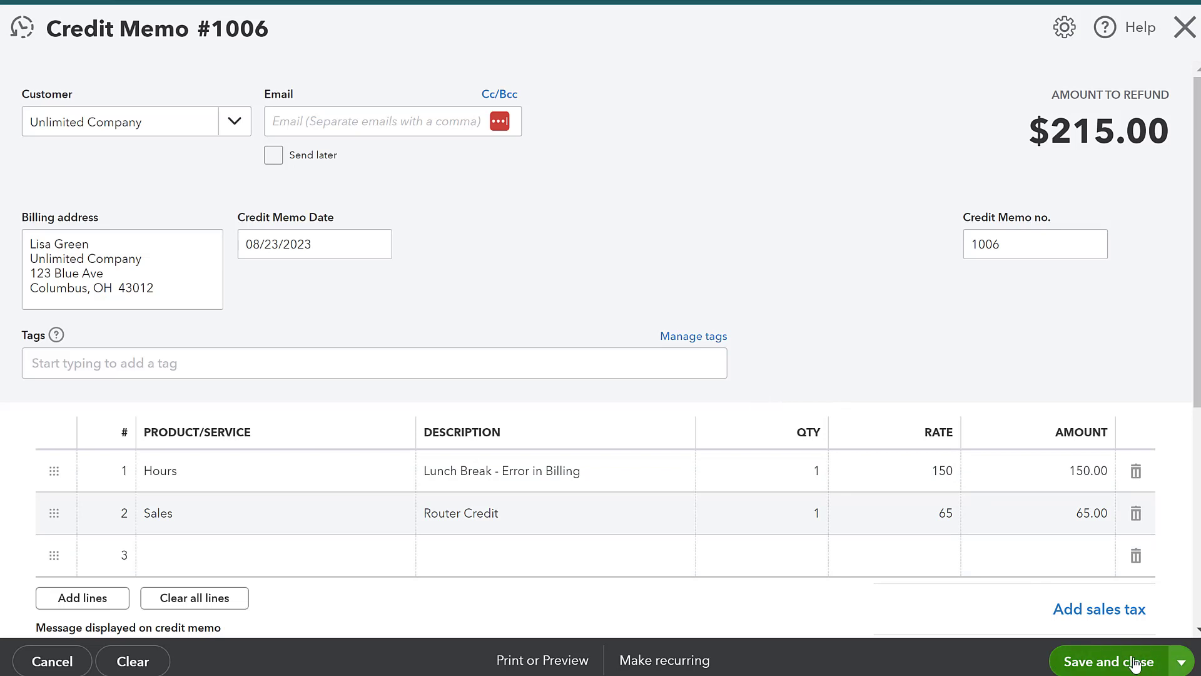
{"action": "left_click", "coordinate": [1182, 665]}
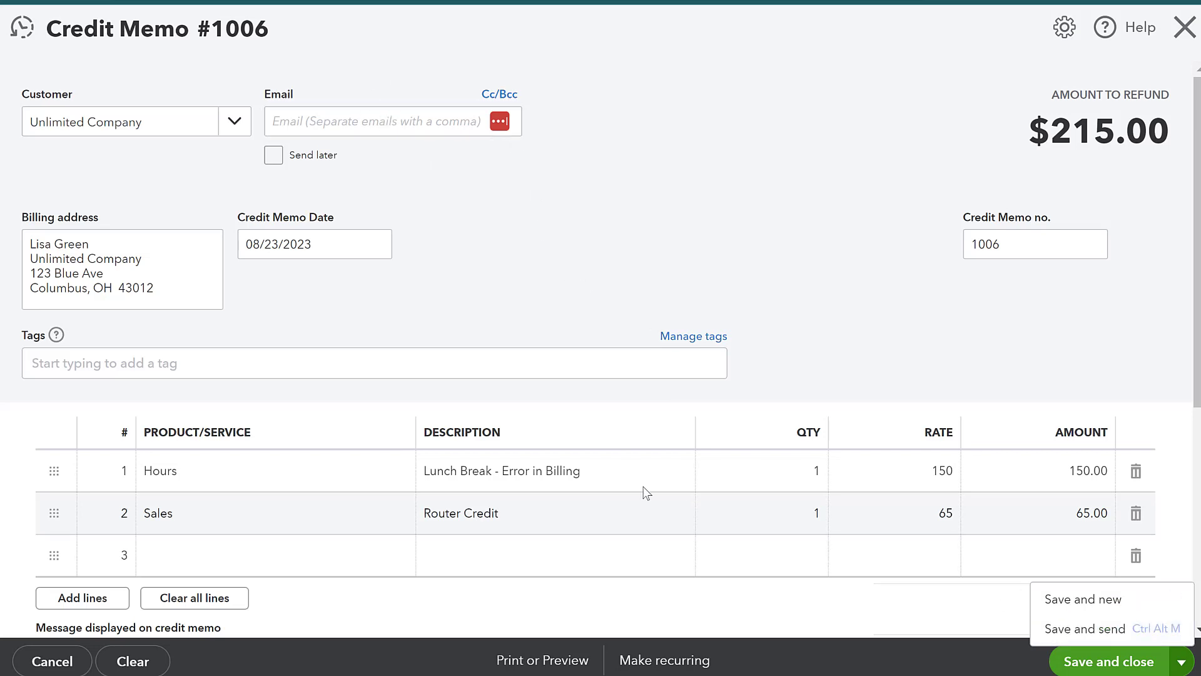
{"action": "left_click", "coordinate": [1099, 662]}
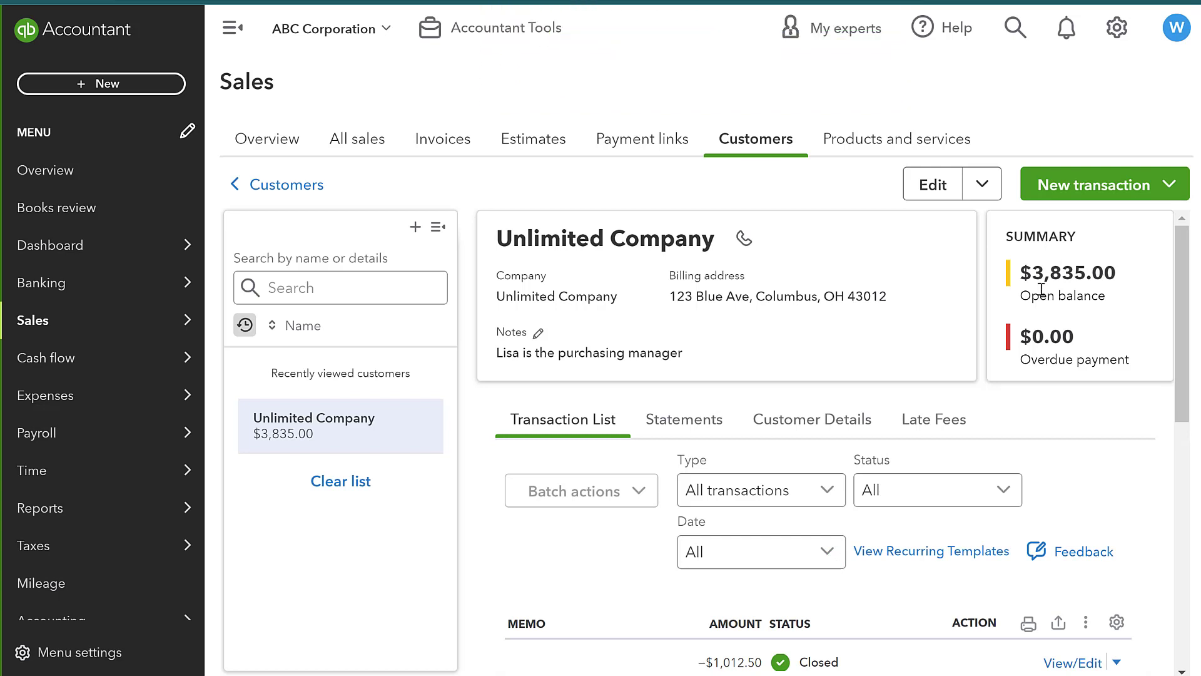
- Collapse the navigation menu and open the partially paid $4,050.00 invoice from the customer's transaction list for editing
{"action": "scroll", "coordinate": [1029, 460], "scroll_direction": "down", "scroll_amount": 6}
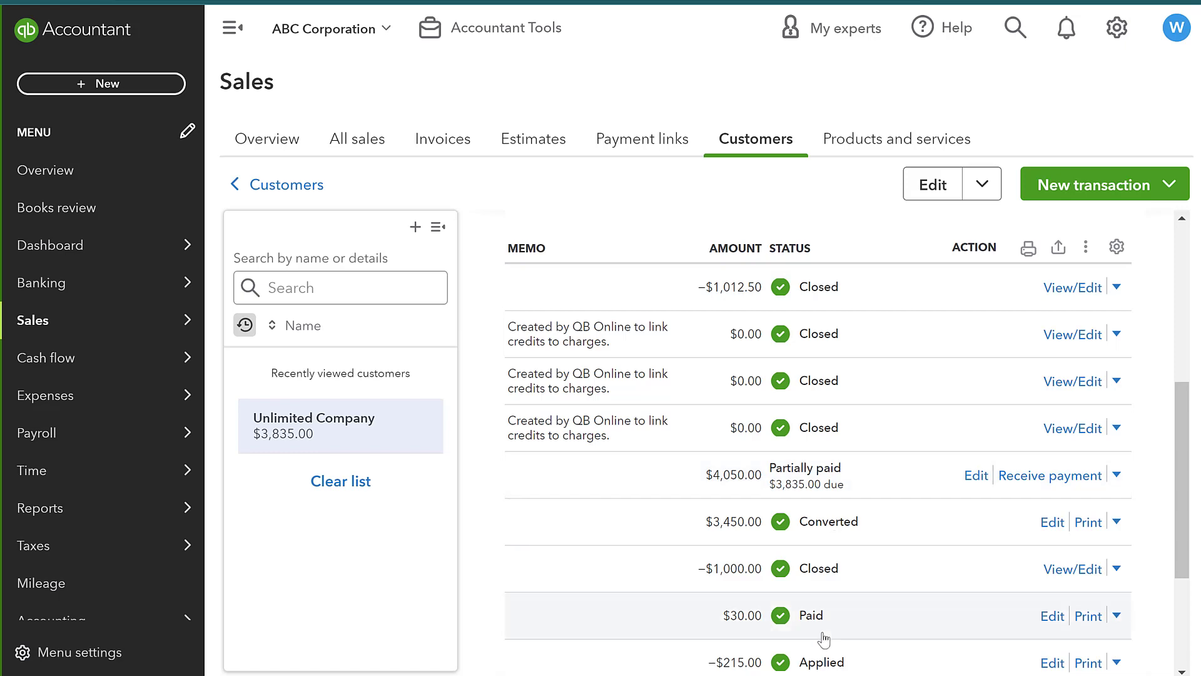
{"action": "left_click", "coordinate": [232, 27]}
{"action": "scroll", "coordinate": [992, 536], "scroll_direction": "down", "scroll_amount": 3}
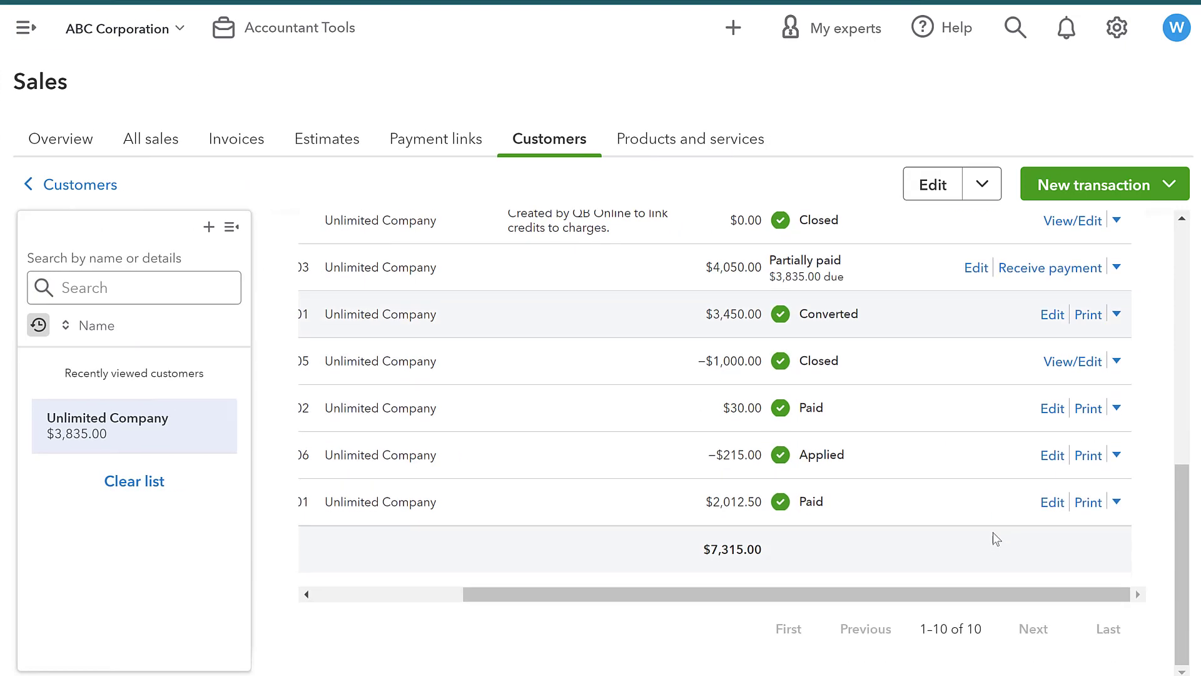
{"action": "left_click_drag", "start_coordinate": [797, 598], "coordinate": [617, 594]}
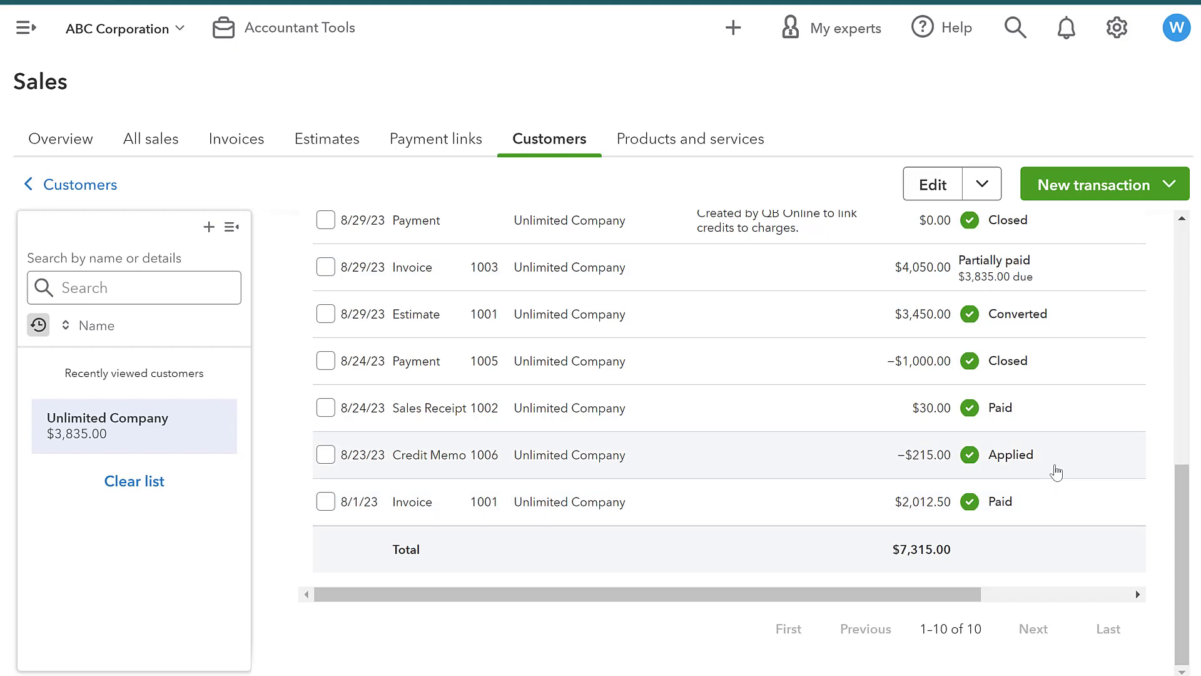
{"action": "scroll", "coordinate": [936, 410], "scroll_direction": "up", "scroll_amount": 2}
{"action": "left_click", "coordinate": [851, 354]}
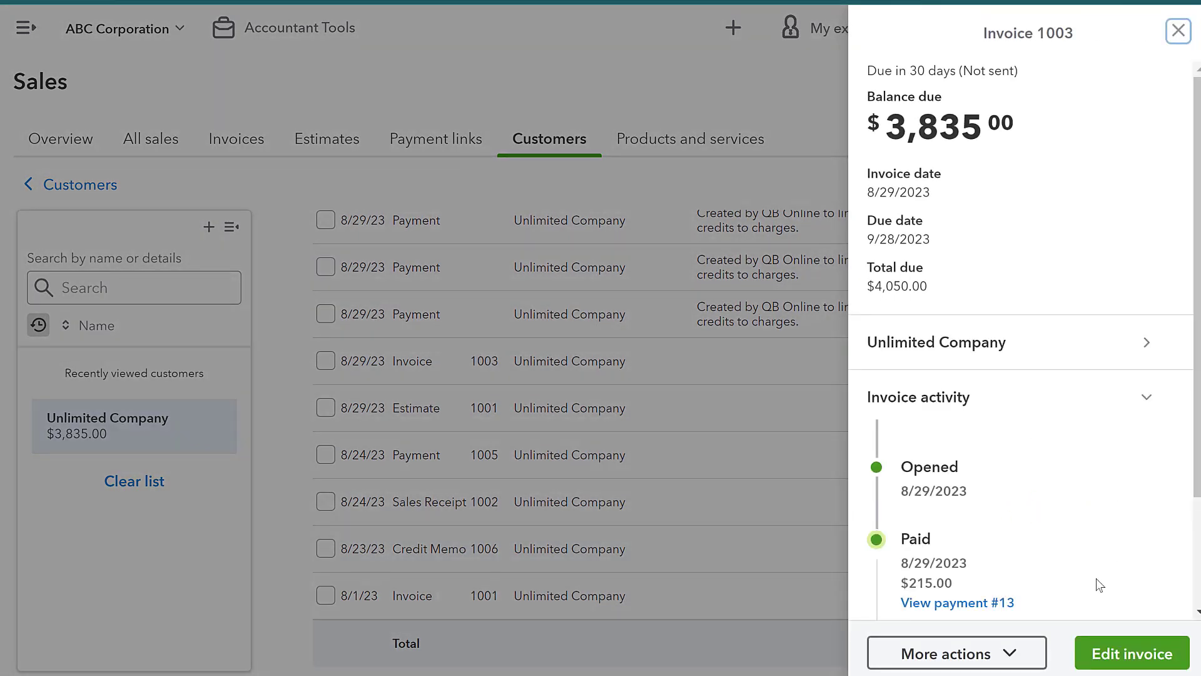
{"action": "left_click", "coordinate": [1120, 651]}
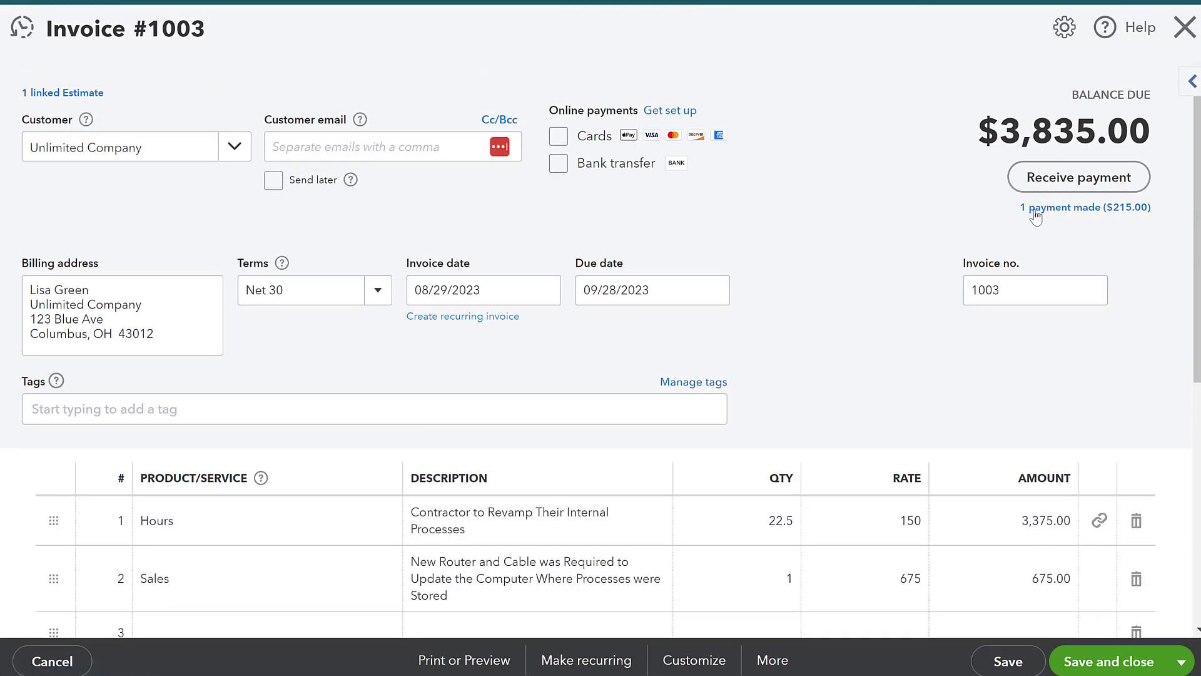
- Open the $215.00 payment linked to the invoice and delete it
{"action": "left_click", "coordinate": [1036, 213]}
{"action": "left_click", "coordinate": [782, 220]}
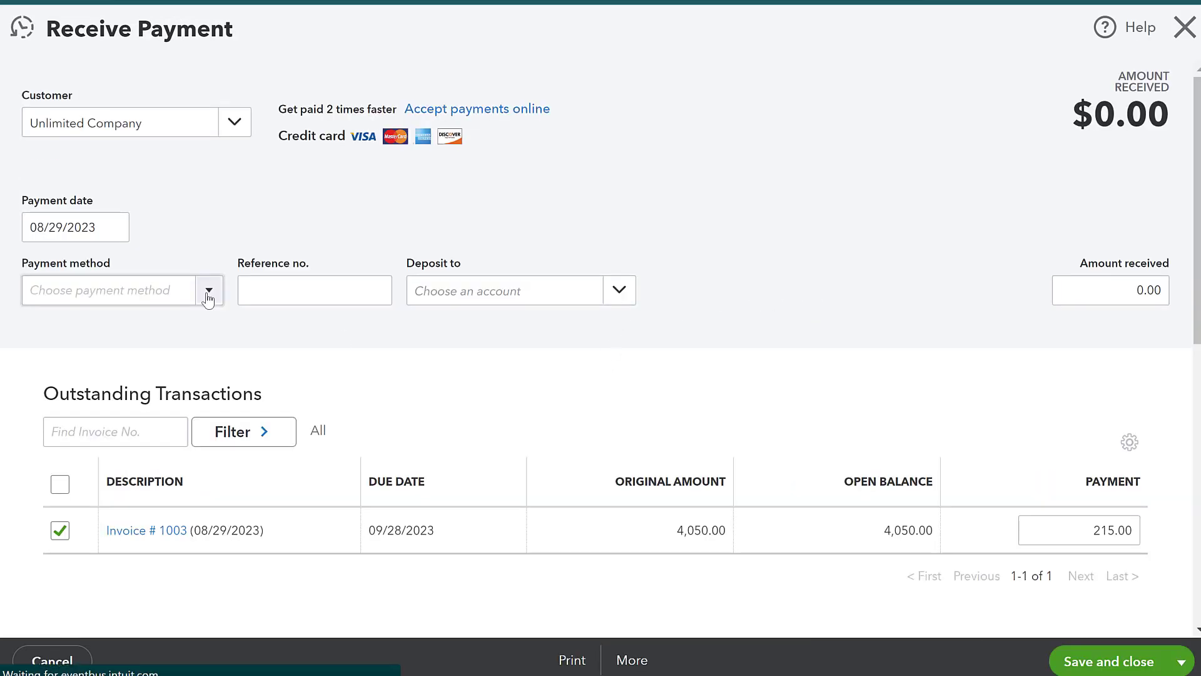
{"action": "scroll", "coordinate": [532, 463], "scroll_direction": "down", "scroll_amount": 3}
{"action": "left_click", "coordinate": [633, 660]}
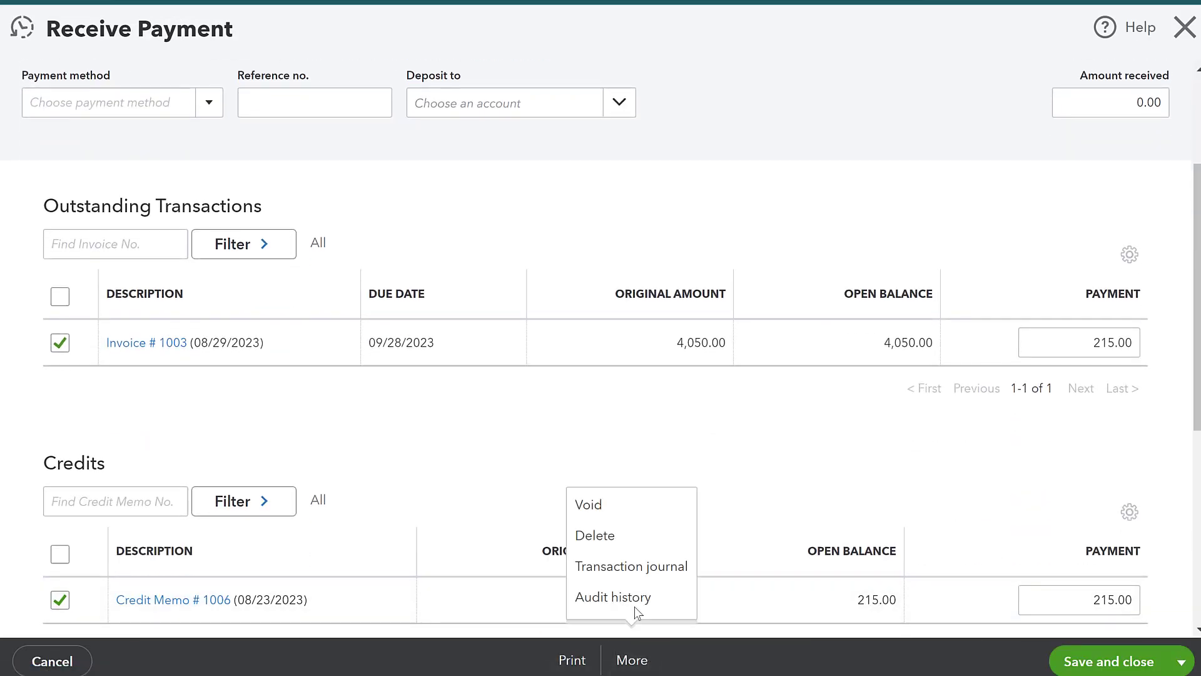
{"action": "left_click", "coordinate": [615, 534]}
{"action": "left_click", "coordinate": [783, 395]}
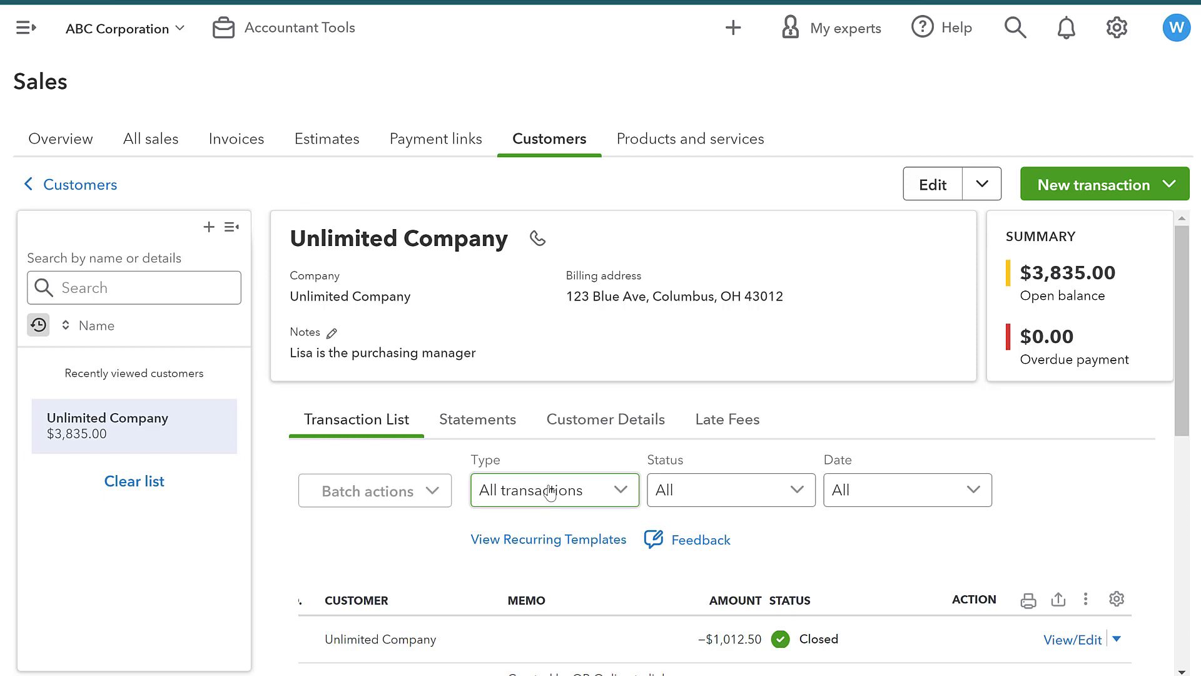
- Check the invoice and credit memo statuses in the transaction list, and start a received payment for Unlimited Company
{"action": "scroll", "coordinate": [501, 517], "scroll_direction": "down", "scroll_amount": 5}
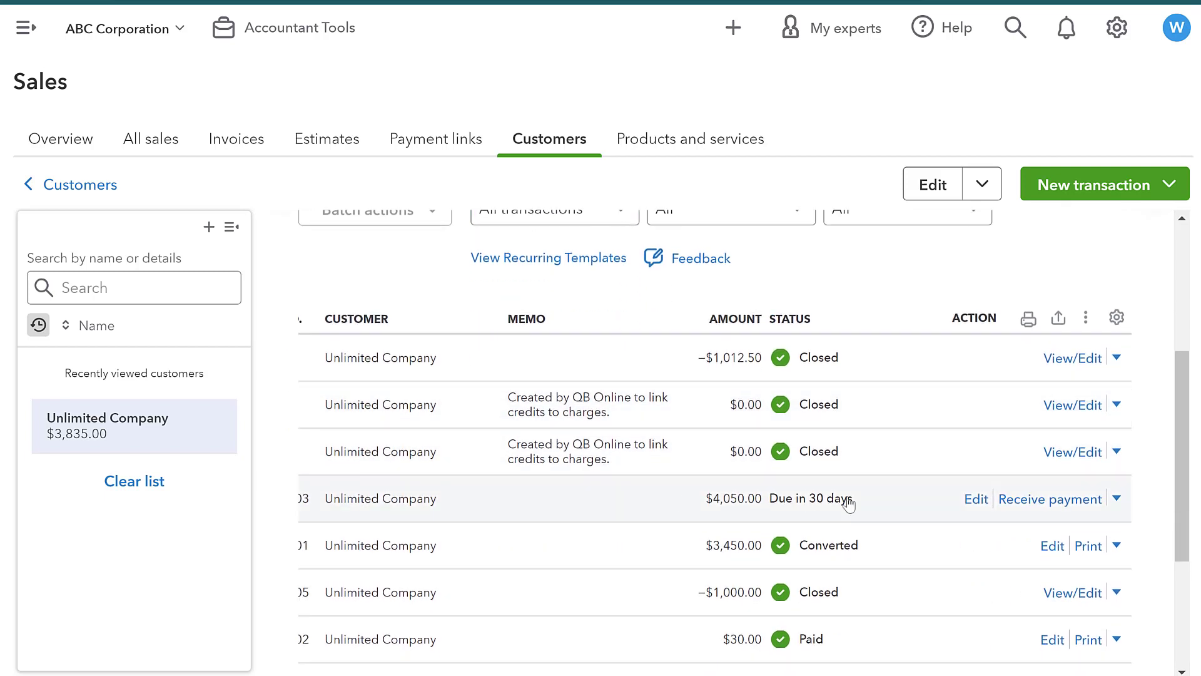
{"action": "scroll", "coordinate": [995, 546], "scroll_direction": "down", "scroll_amount": 4}
{"action": "left_click_drag", "start_coordinate": [866, 593], "coordinate": [550, 595]}
{"action": "scroll", "coordinate": [738, 410], "scroll_direction": "up", "scroll_amount": 3}
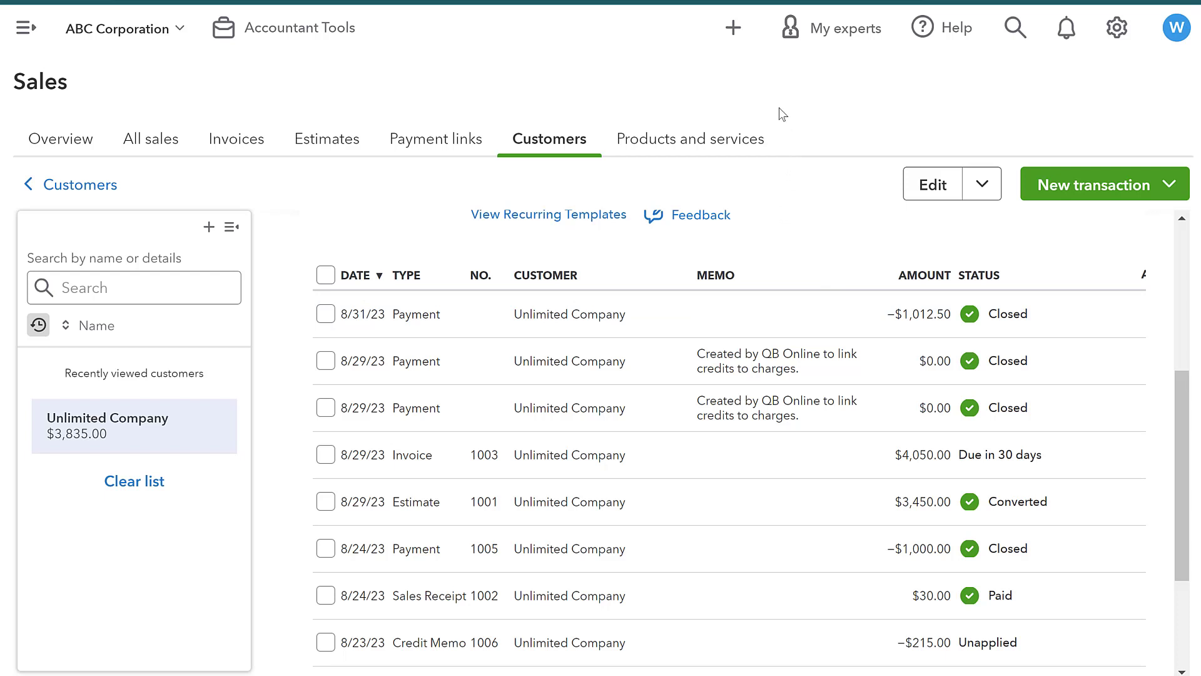
{"action": "left_click", "coordinate": [737, 36]}
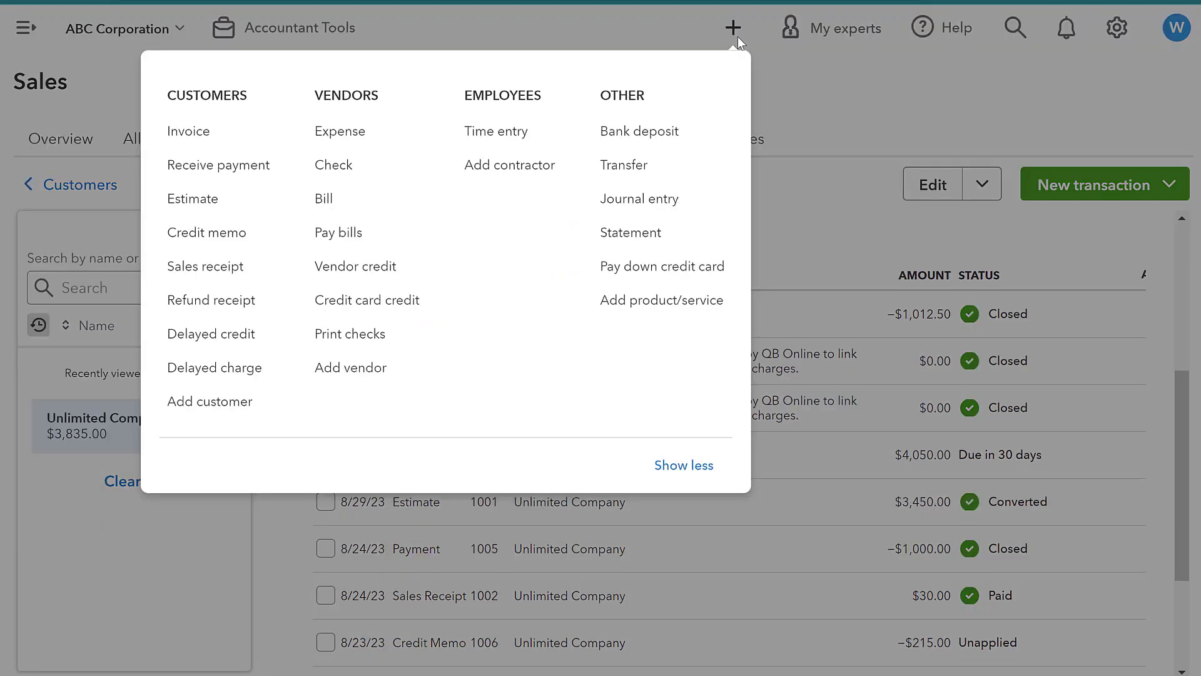
{"action": "left_click", "coordinate": [201, 166]}
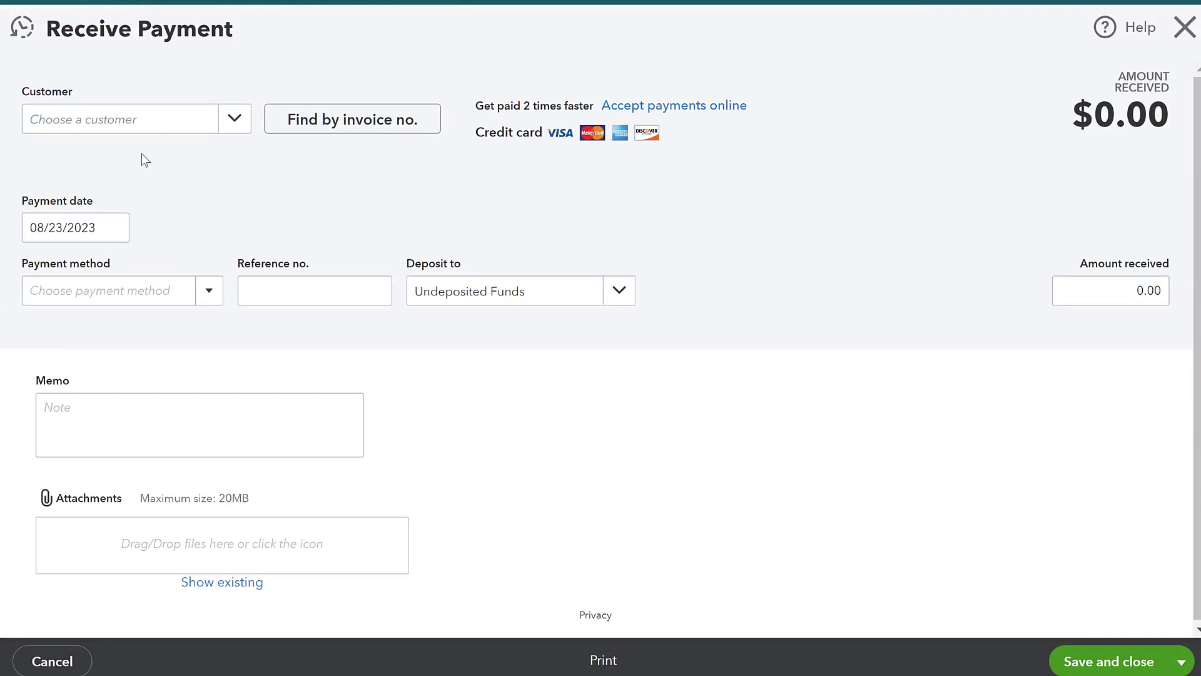
{"action": "left_click", "coordinate": [119, 122]}
{"action": "left_click", "coordinate": [97, 196]}
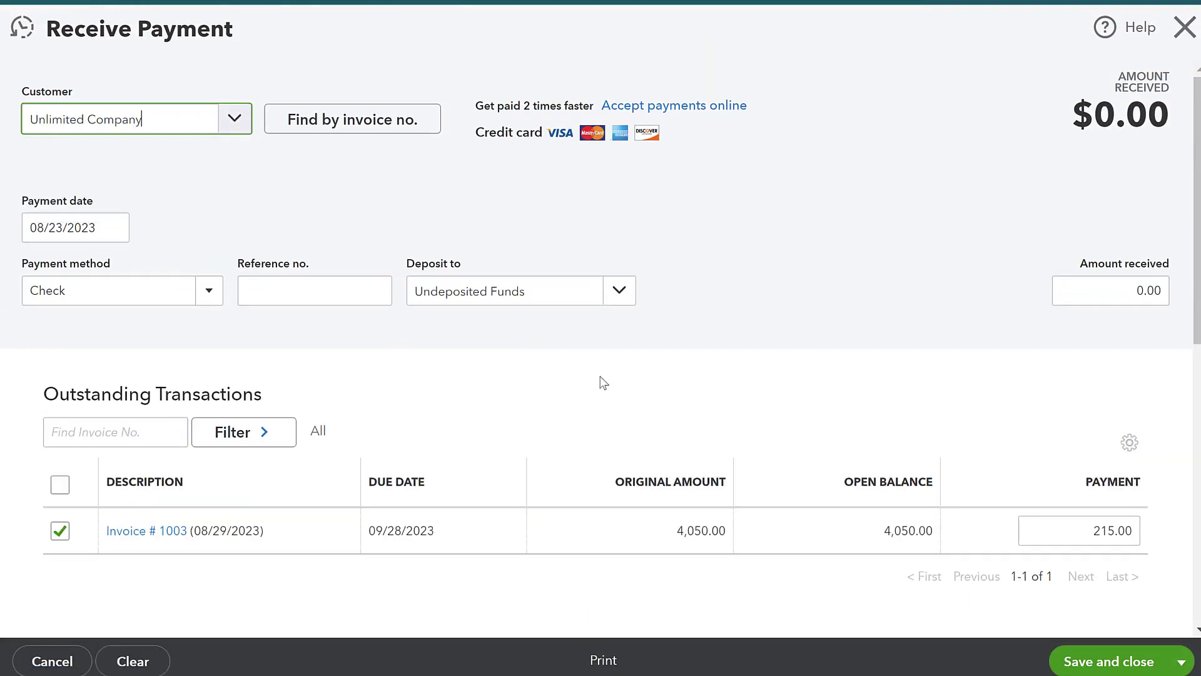
- Review the selected outstanding invoice and credit memo, and set the payment date to 08/29/2023
{"action": "scroll", "coordinate": [601, 379], "scroll_direction": "down", "scroll_amount": 3}
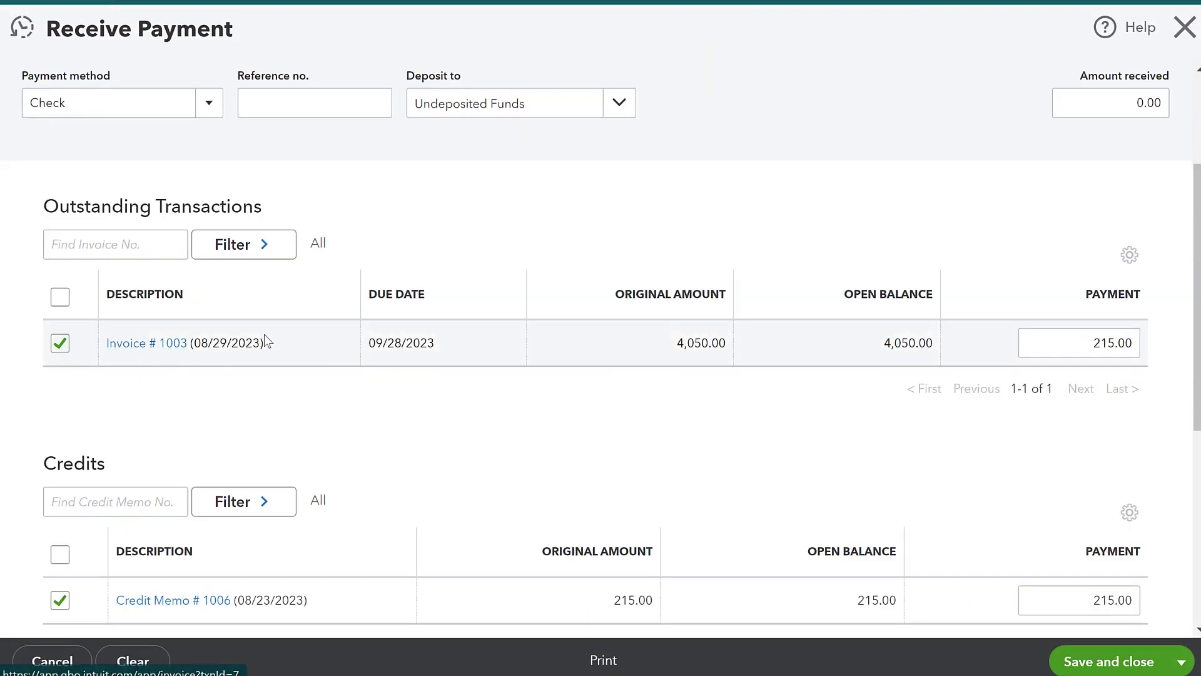
{"action": "scroll", "coordinate": [309, 307], "scroll_direction": "up", "scroll_amount": 2}
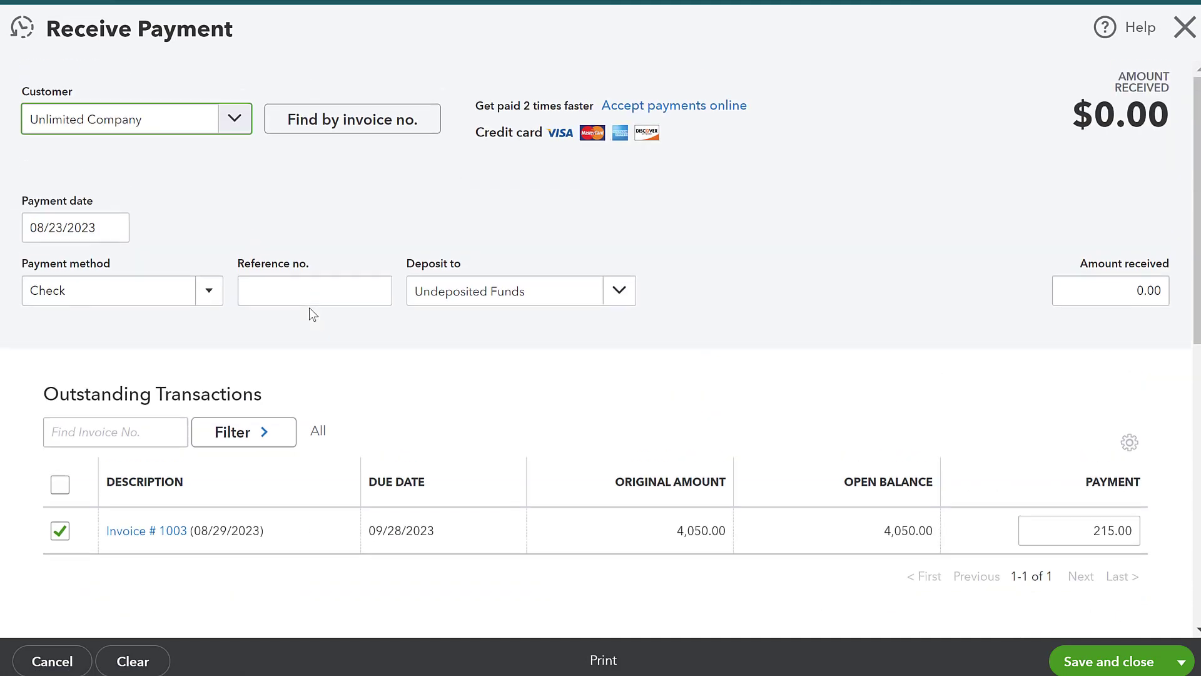
{"action": "scroll", "coordinate": [335, 375], "scroll_direction": "down", "scroll_amount": 4}
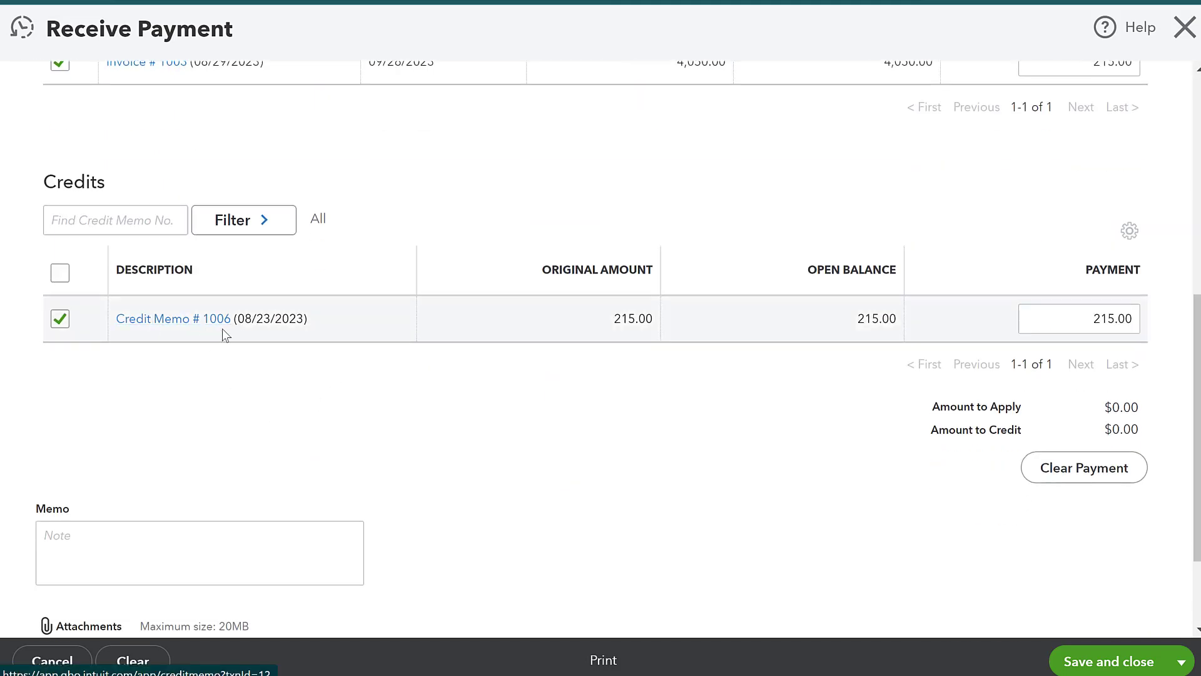
{"action": "scroll", "coordinate": [829, 386], "scroll_direction": "up", "scroll_amount": 1}
{"action": "scroll", "coordinate": [824, 379], "scroll_direction": "up", "scroll_amount": 7}
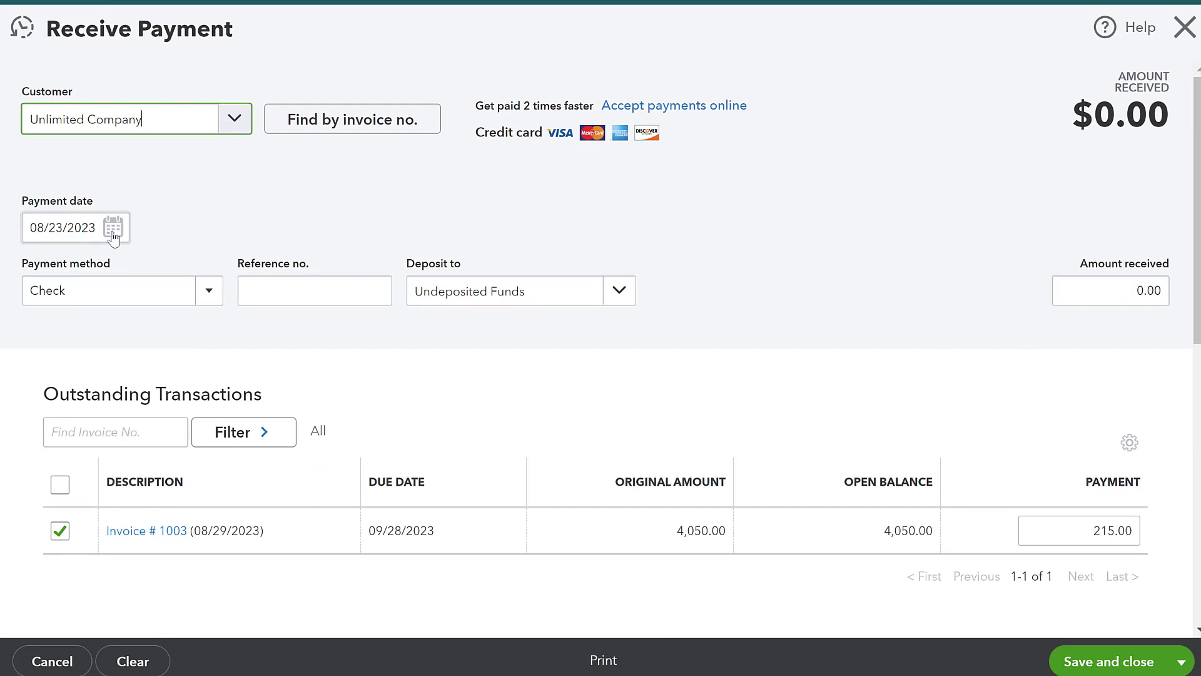
{"action": "left_click", "coordinate": [113, 231]}
{"action": "left_click", "coordinate": [95, 423]}
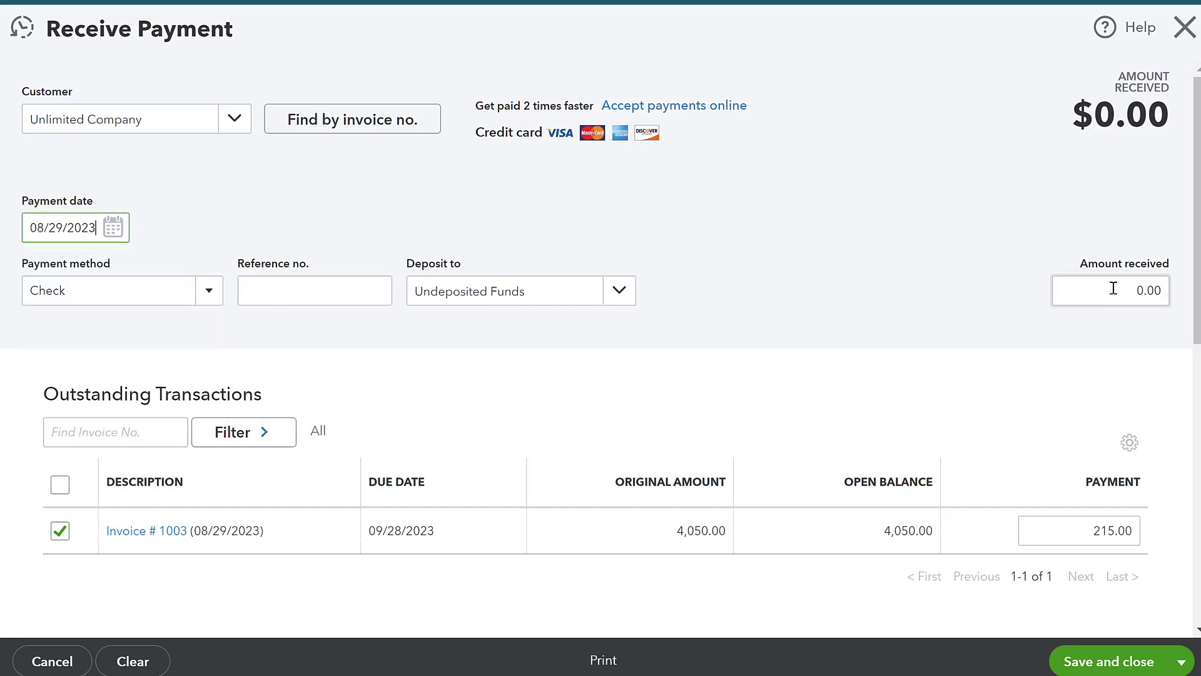
- Verify that the $215.00 credit memo is applied to the $4,050.00 invoice with zero amount received, and save and close the payment
{"action": "scroll", "coordinate": [451, 404], "scroll_direction": "down", "scroll_amount": 3}
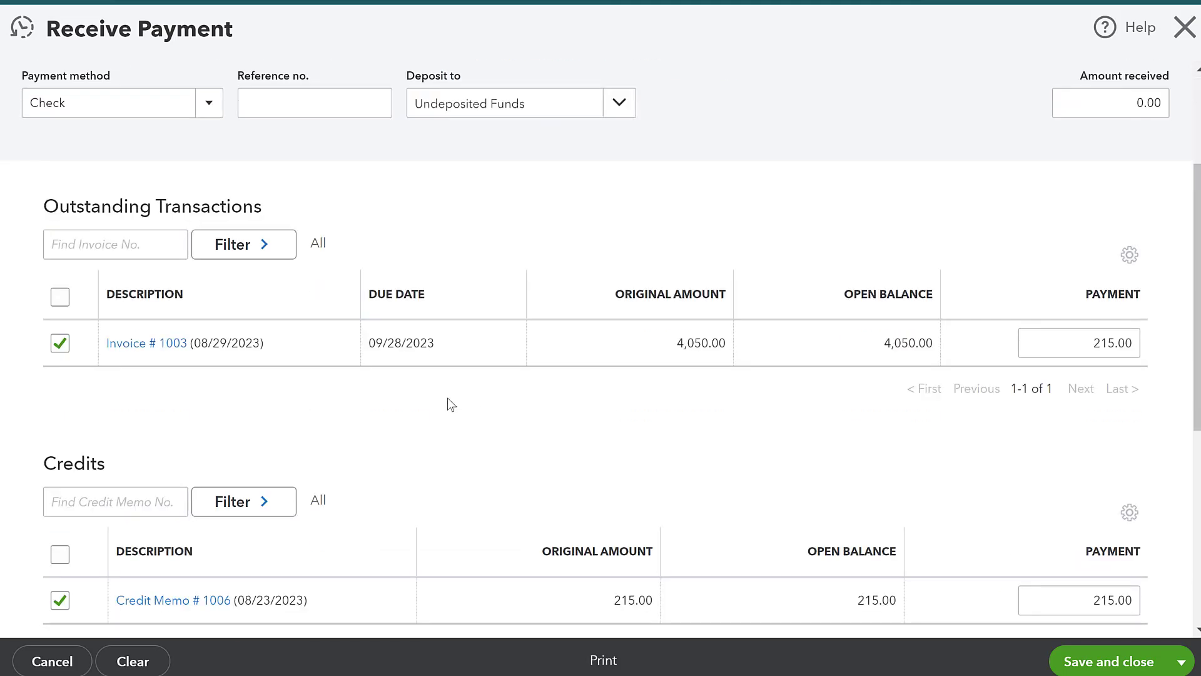
{"action": "scroll", "coordinate": [250, 350], "scroll_direction": "down", "scroll_amount": 2}
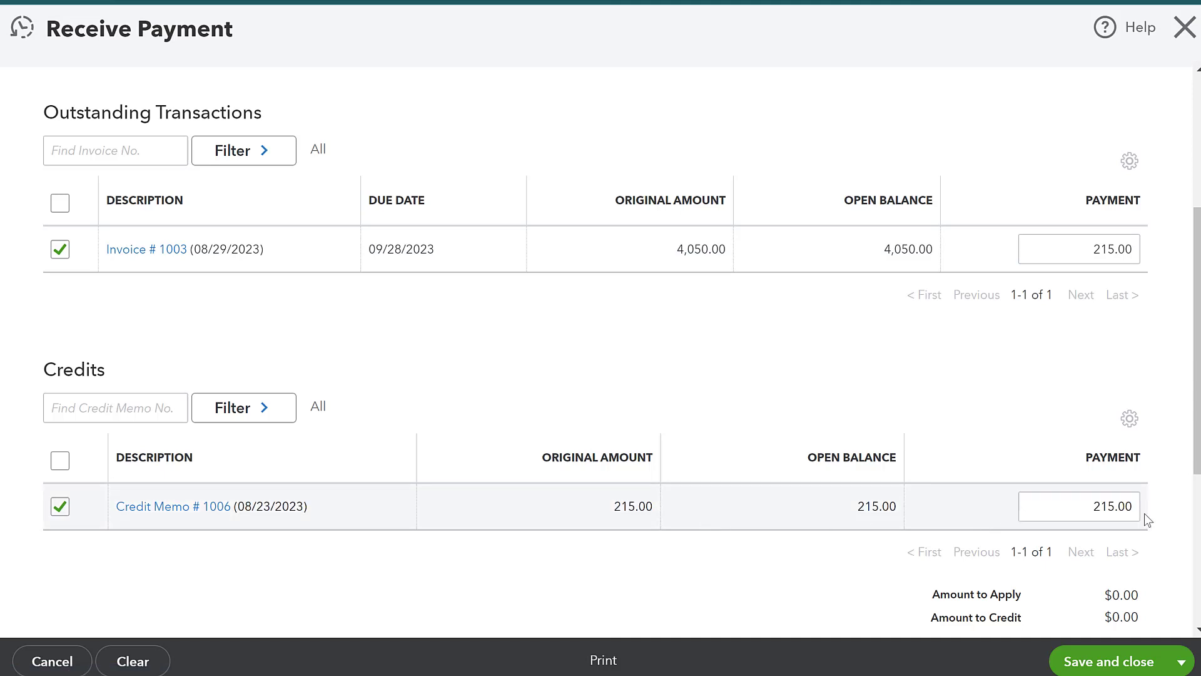
{"action": "scroll", "coordinate": [1070, 504], "scroll_direction": "up", "scroll_amount": 5}
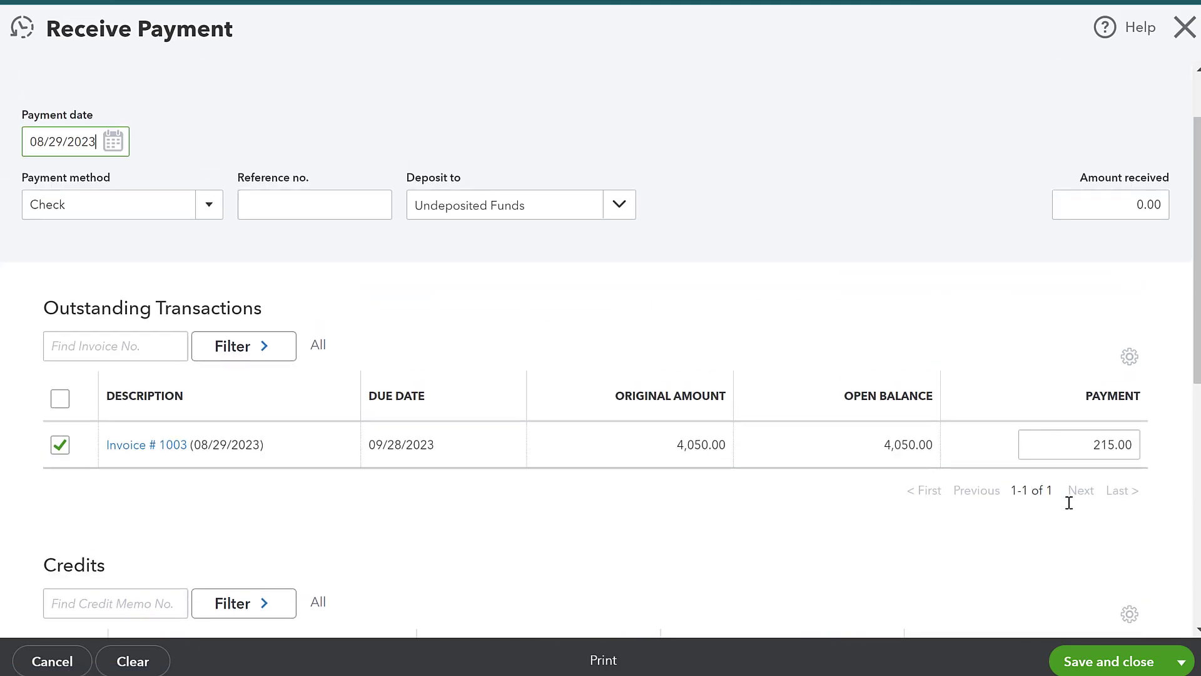
{"action": "scroll", "coordinate": [1153, 300], "scroll_direction": "down", "scroll_amount": 7}
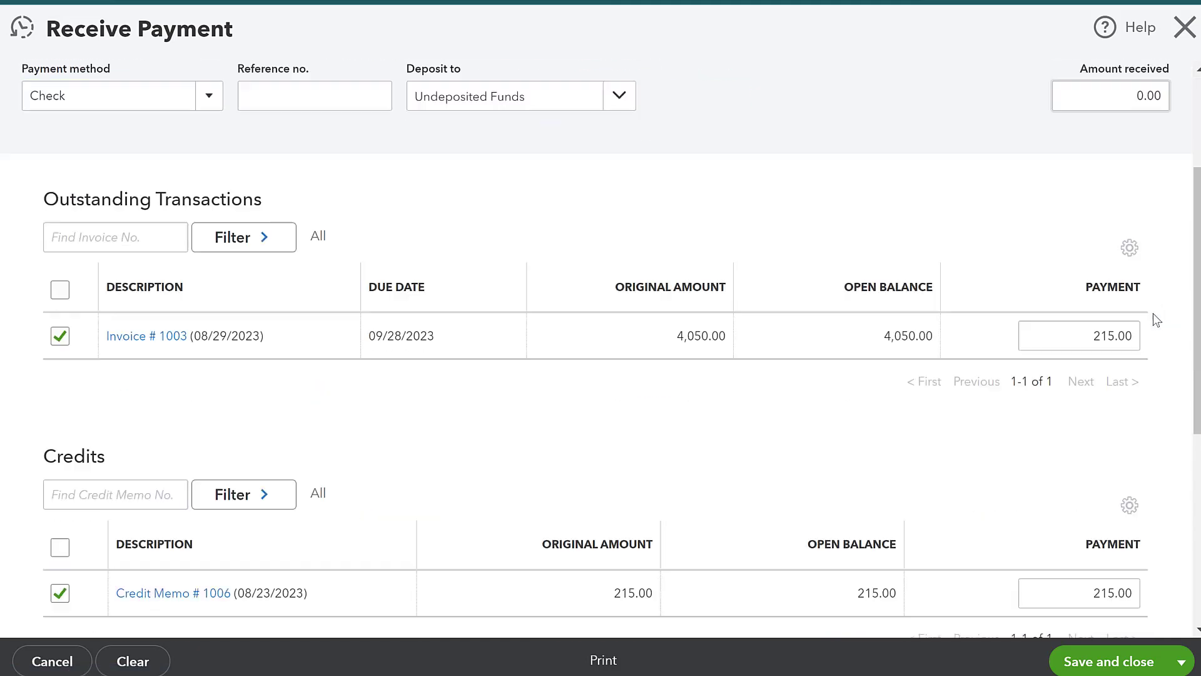
{"action": "left_click", "coordinate": [1121, 661]}
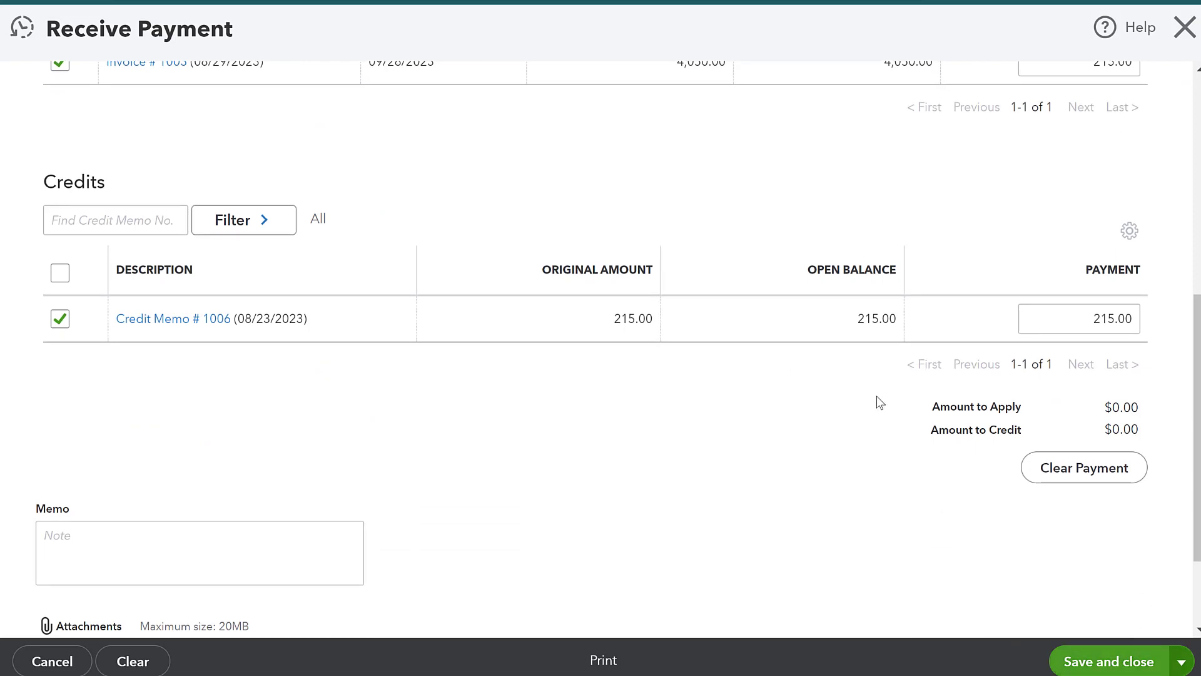
- Examine the customer's transaction list for the statuses of the $4,050.00 invoice and the $215.00 credit memo
{"action": "scroll", "coordinate": [881, 402], "scroll_direction": "down", "scroll_amount": 3}
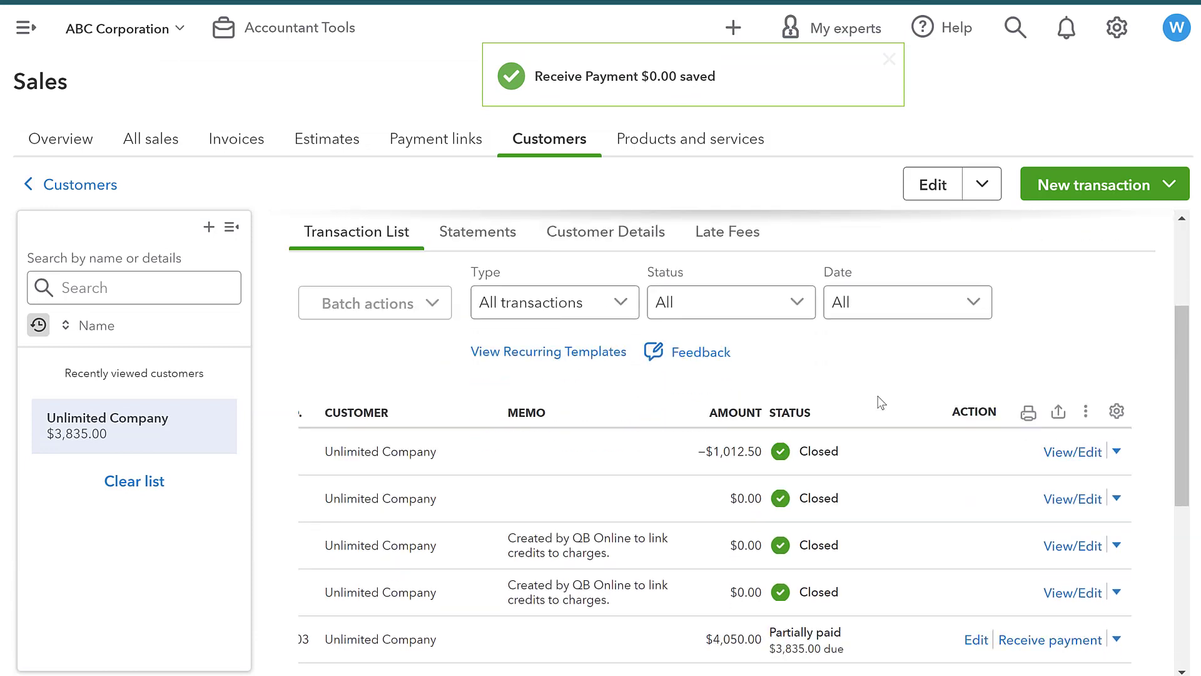
{"action": "scroll", "coordinate": [881, 403], "scroll_direction": "down", "scroll_amount": 3}
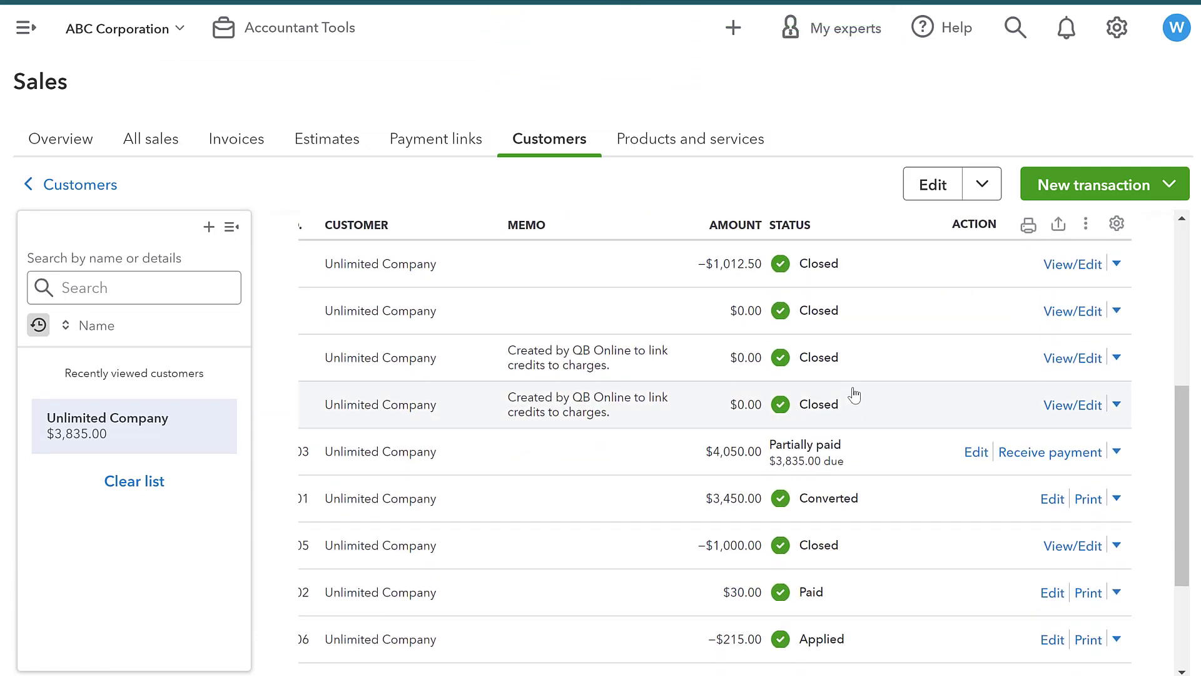
{"action": "scroll", "coordinate": [1126, 520], "scroll_direction": "down", "scroll_amount": 3}
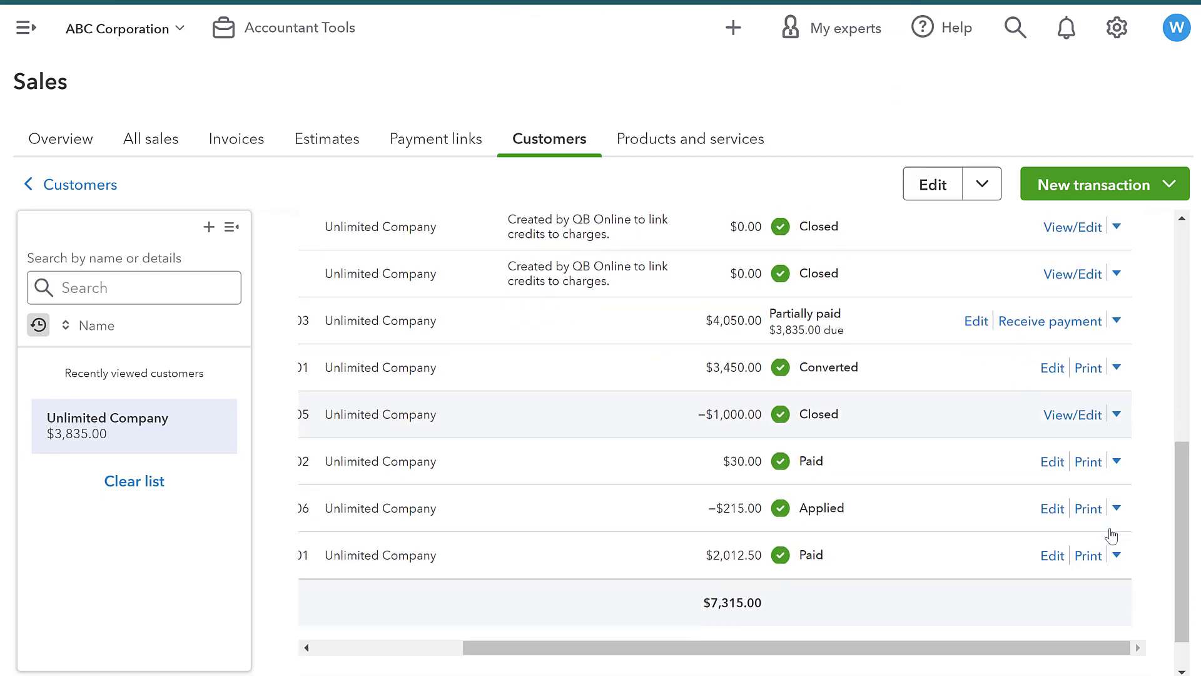
{"action": "left_click_drag", "start_coordinate": [794, 594], "coordinate": [611, 603]}
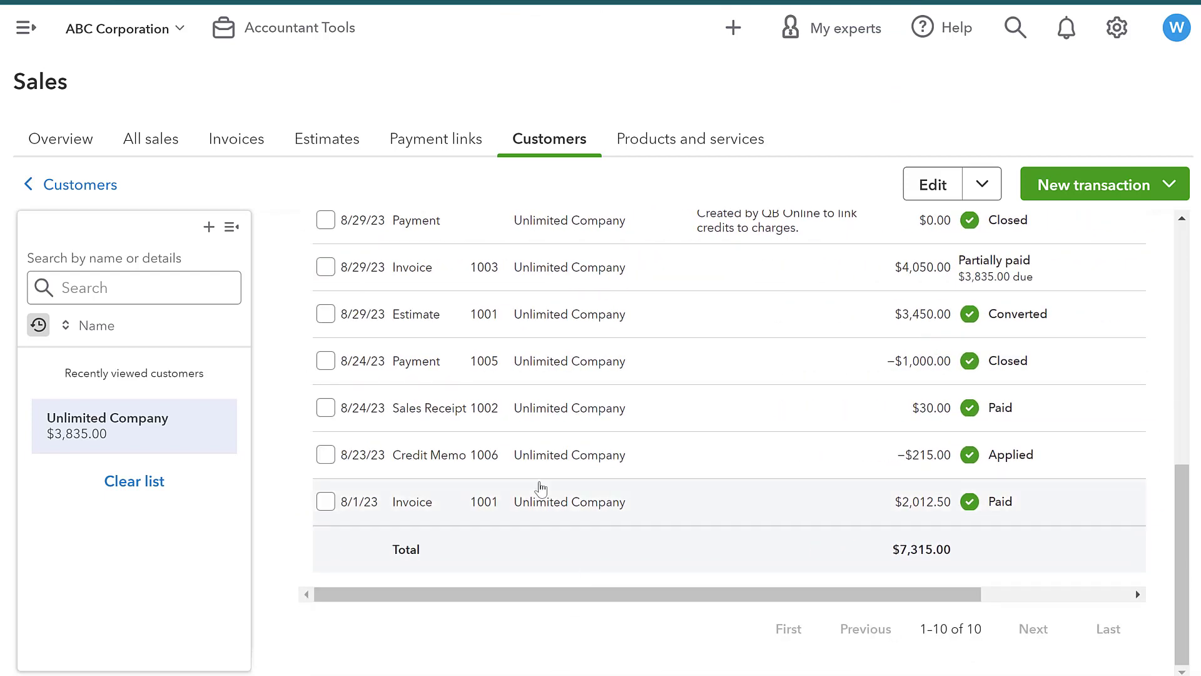